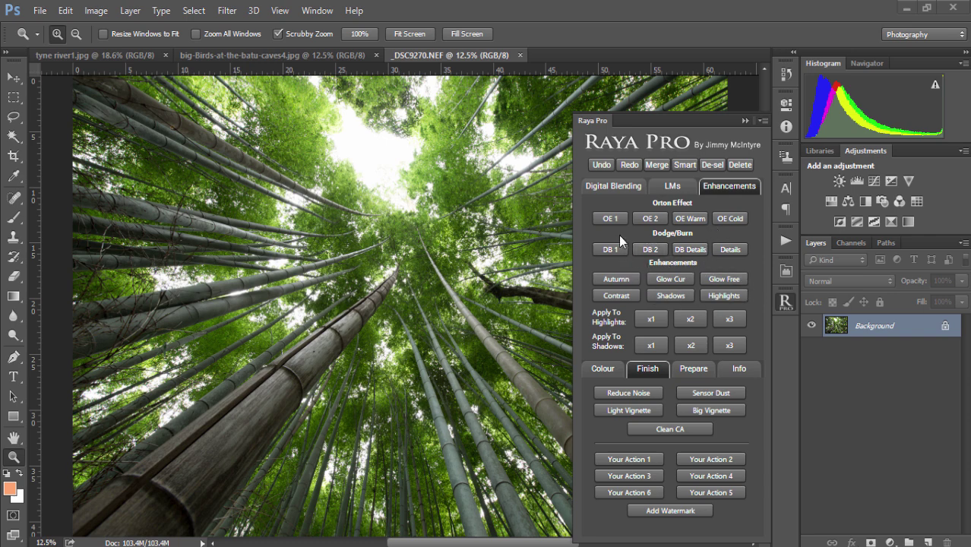
# Make the big-Birds-at-the-batu-caves4.jpg document the active image
pyautogui.click(277, 55)
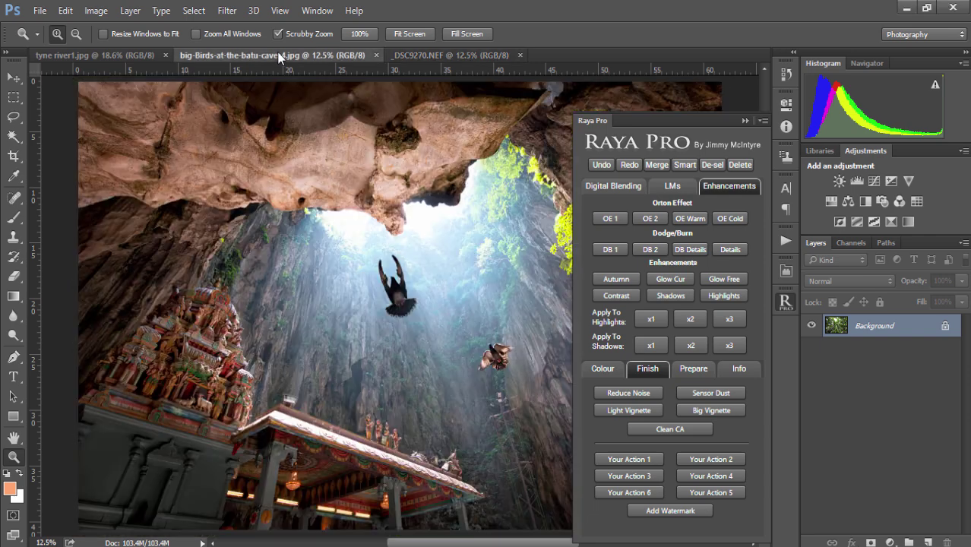
pyautogui.click(606, 220)
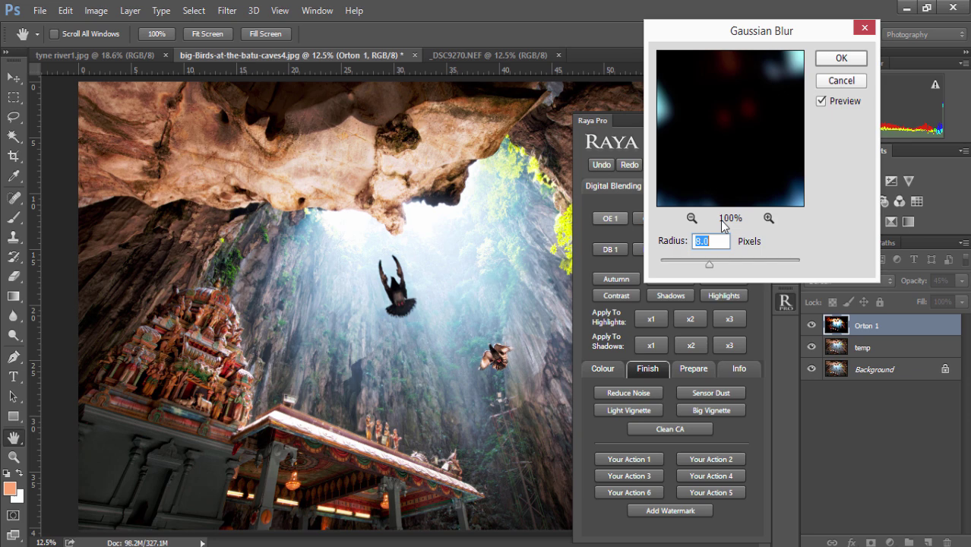
pyautogui.moveTo(719, 269); pyautogui.dragTo(744, 268)
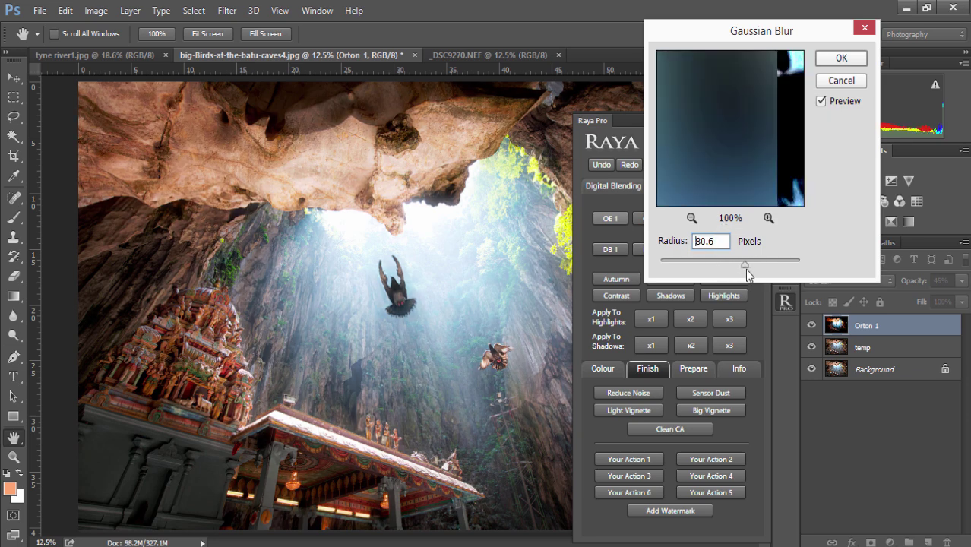
pyautogui.click(845, 61)
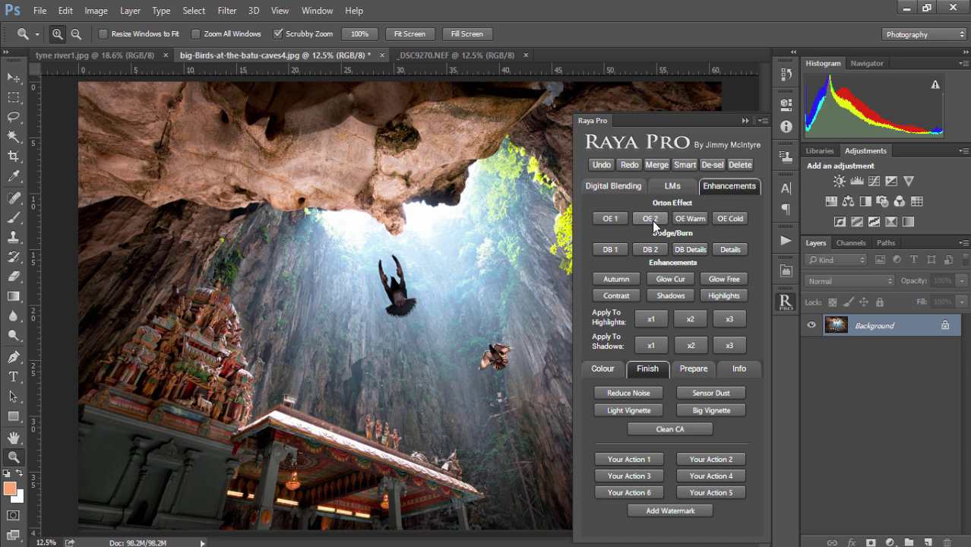
# Apply Raya Pro's OE 2 Orton glow with blur radius 134.8, limited to shadows
pyautogui.click(651, 221)
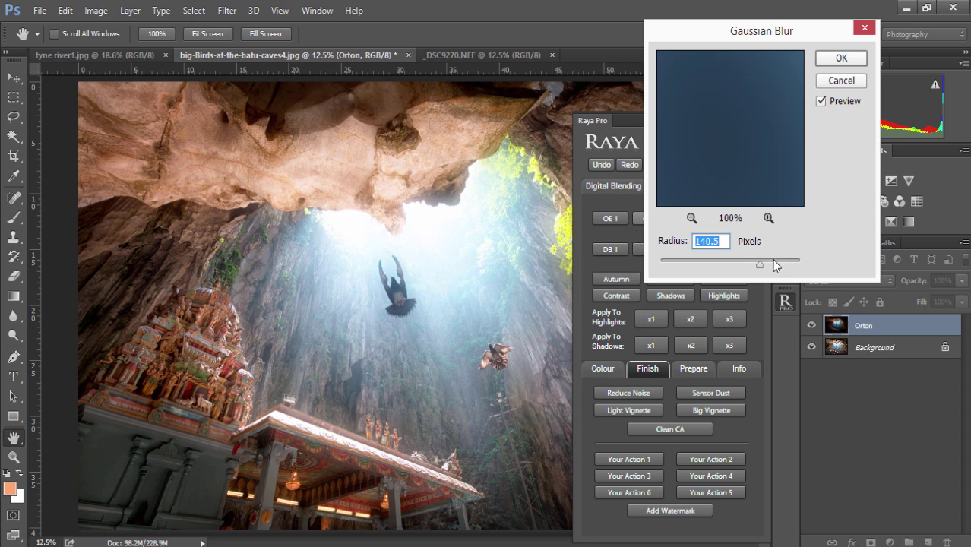
pyautogui.moveTo(756, 263); pyautogui.dragTo(732, 269)
pyautogui.click(841, 59)
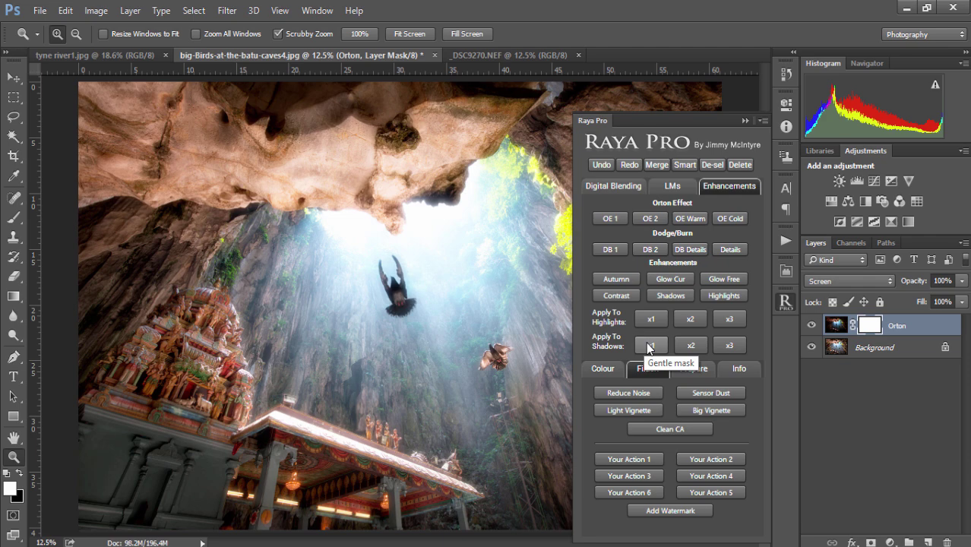
pyautogui.click(655, 346)
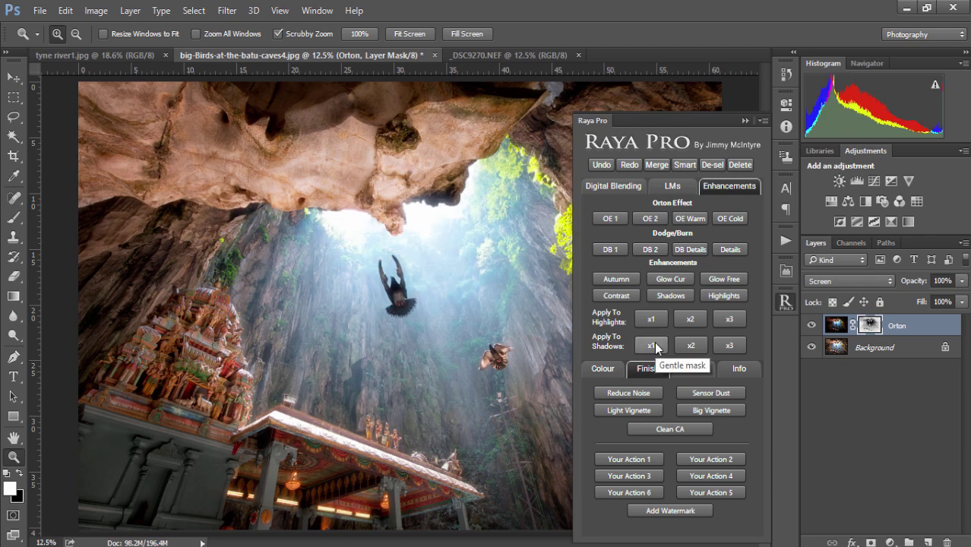
# Collapse Raya Pro, compare the Orton layer on and off, then delete it
pyautogui.click(740, 123)
pyautogui.click(811, 326)
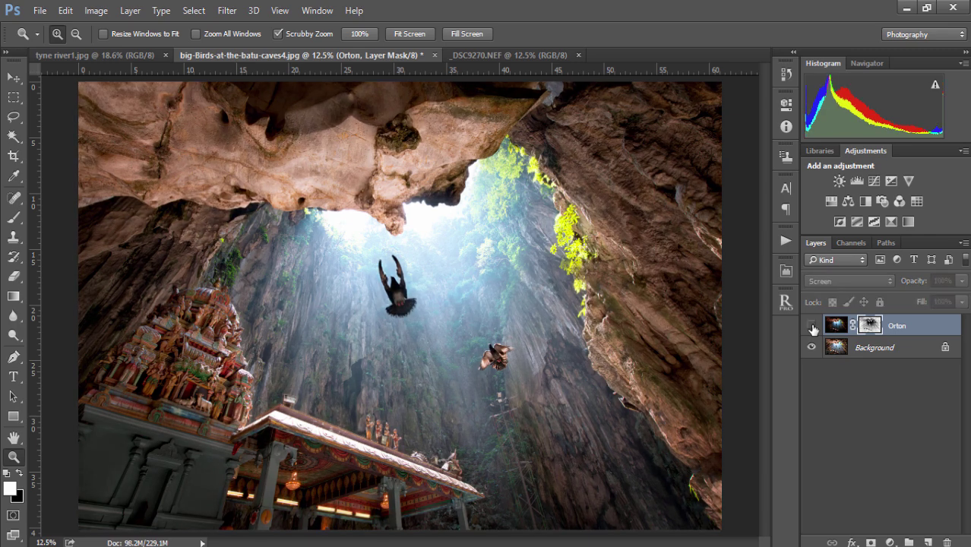
pyautogui.click(812, 326)
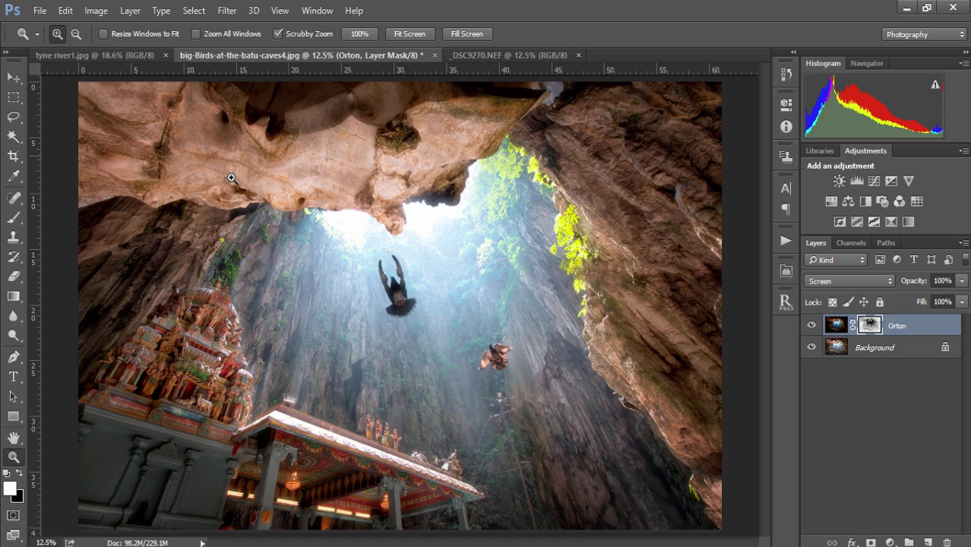
pyautogui.moveTo(942, 337); pyautogui.dragTo(946, 542)
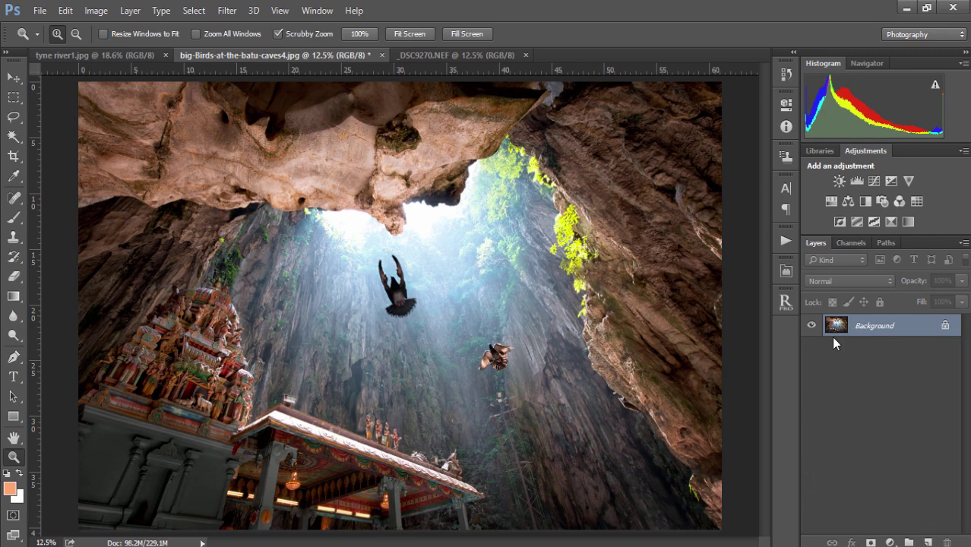
# From Raya Pro Enhancements, apply a warm Orton glow with reduced blur radius, limited to shadows
pyautogui.click(786, 301)
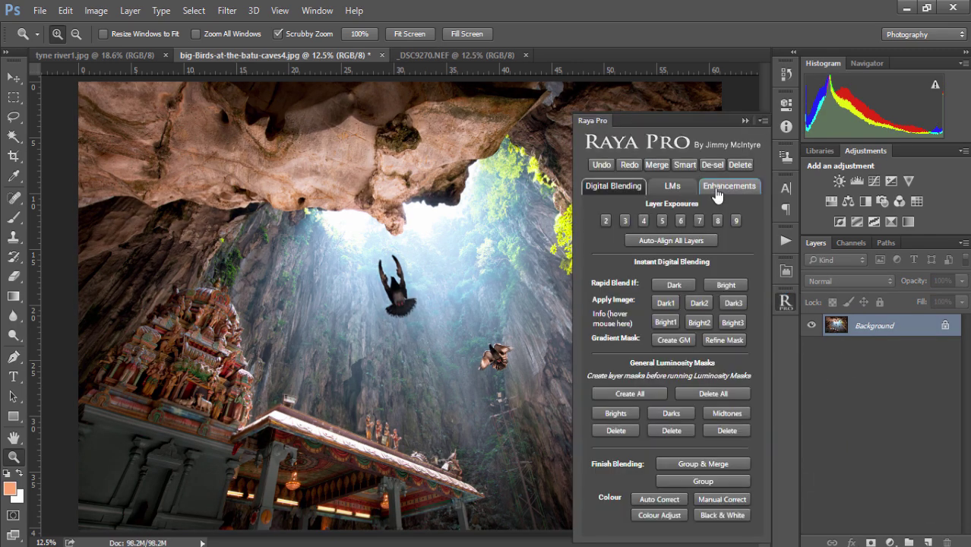
pyautogui.click(716, 189)
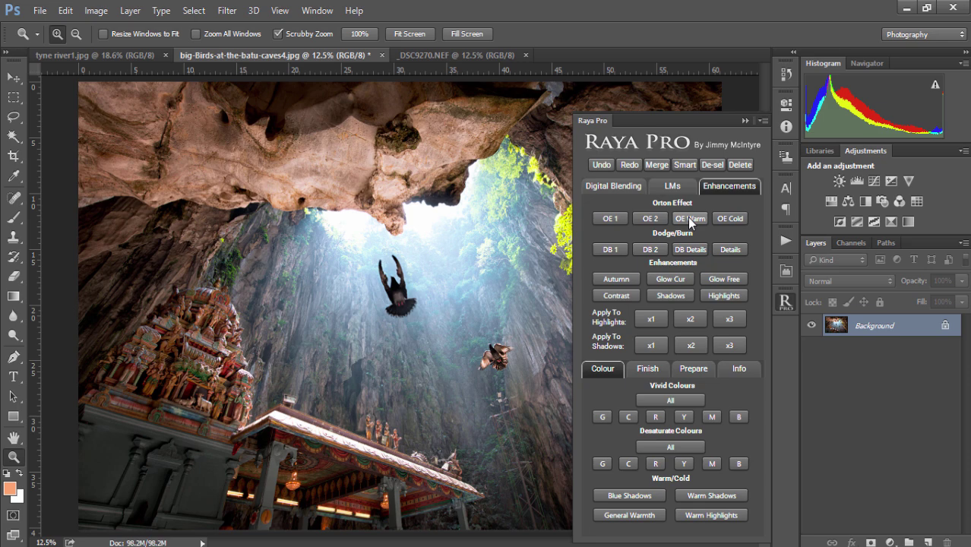
pyautogui.click(688, 217)
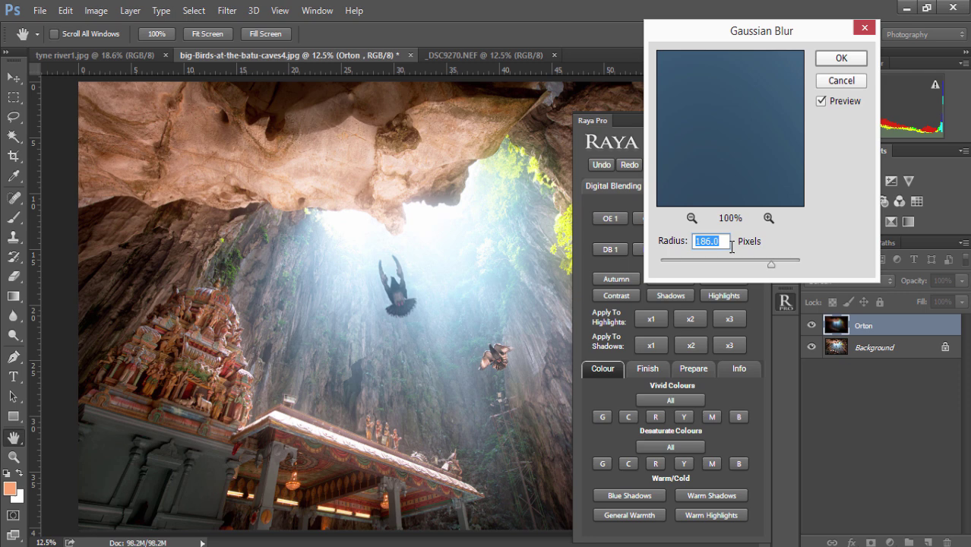
pyautogui.moveTo(771, 263); pyautogui.dragTo(737, 263)
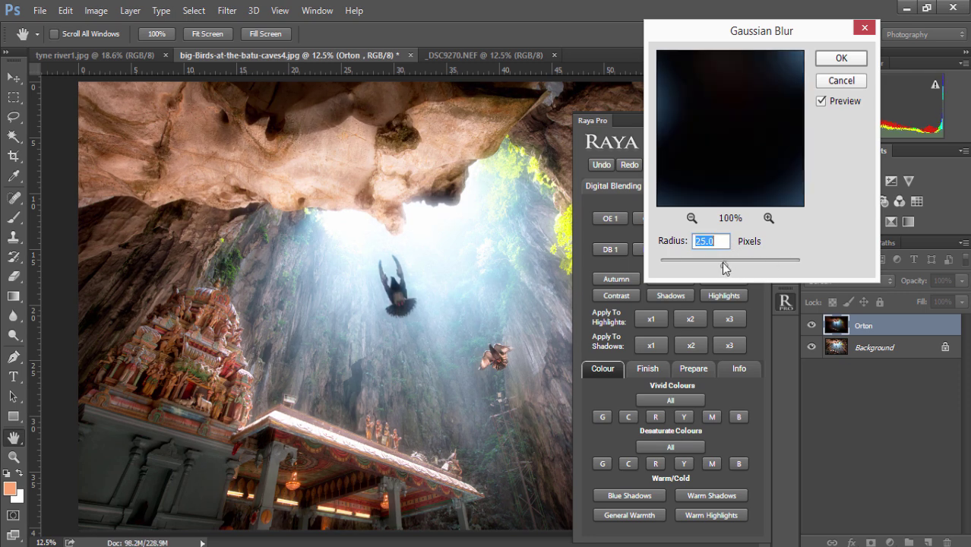
pyautogui.click(838, 61)
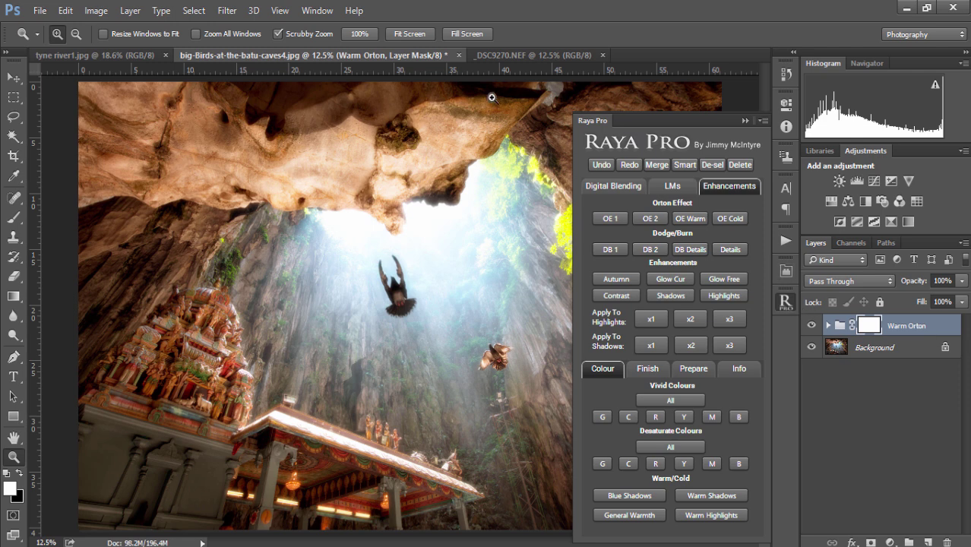
pyautogui.click(648, 344)
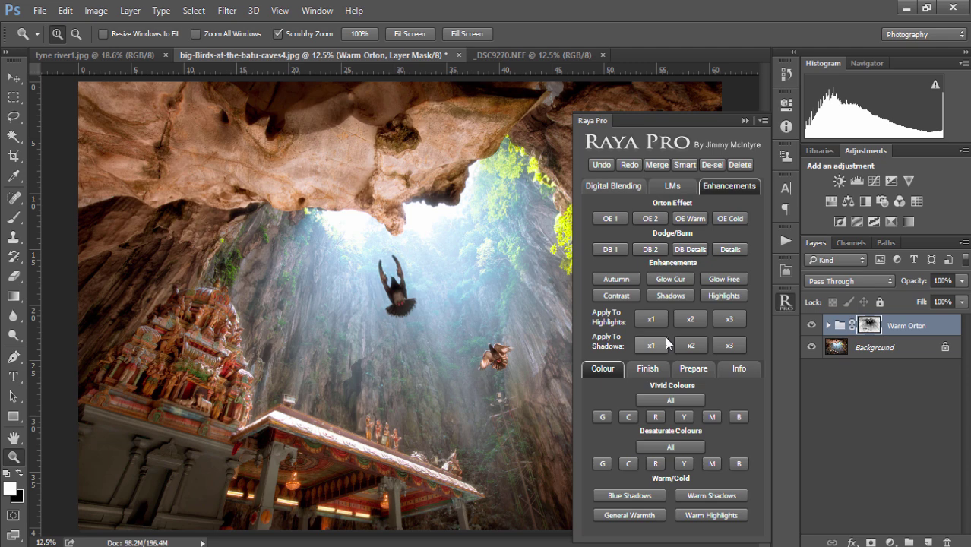
# Compare the Warm Orton group on and off, then delete it
pyautogui.click(812, 325)
pyautogui.click(812, 325)
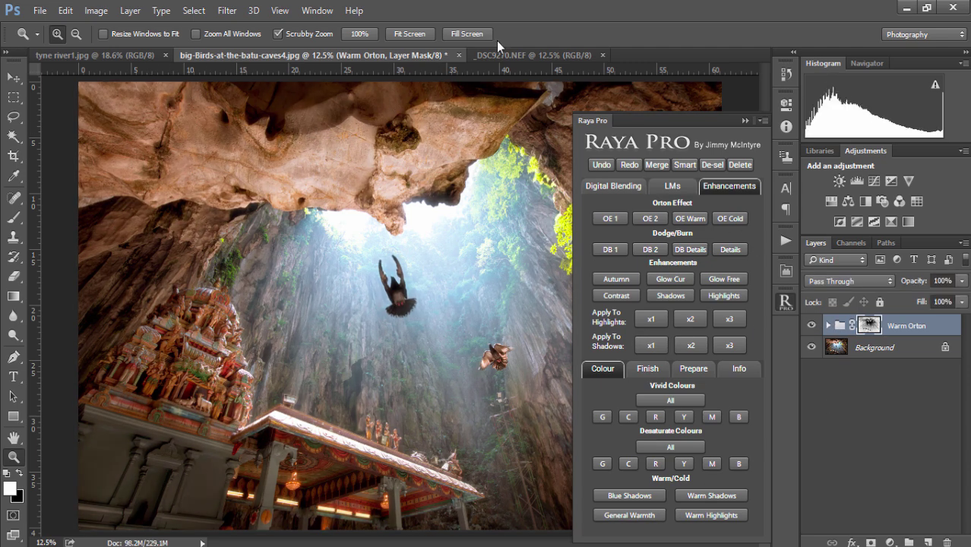
pyautogui.moveTo(908, 334); pyautogui.dragTo(947, 543)
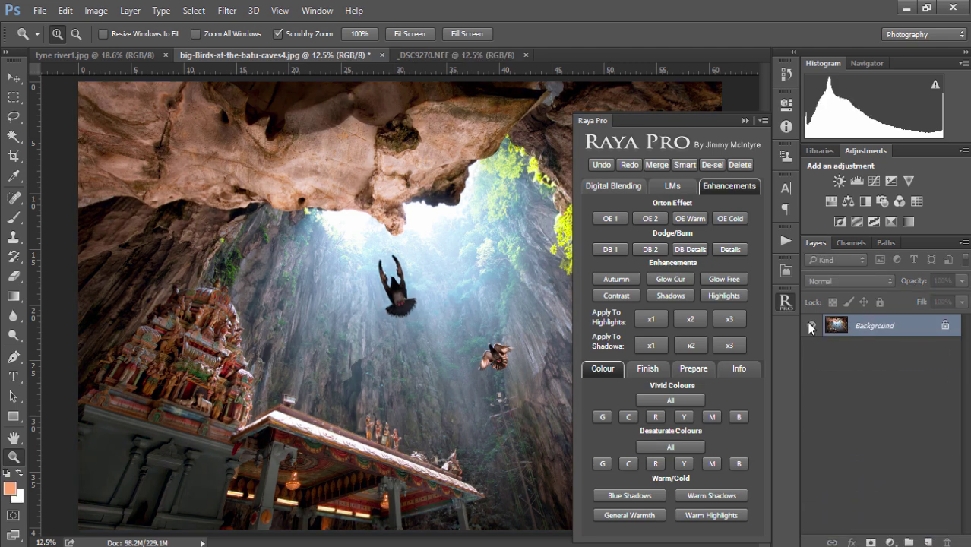
pyautogui.click(728, 219)
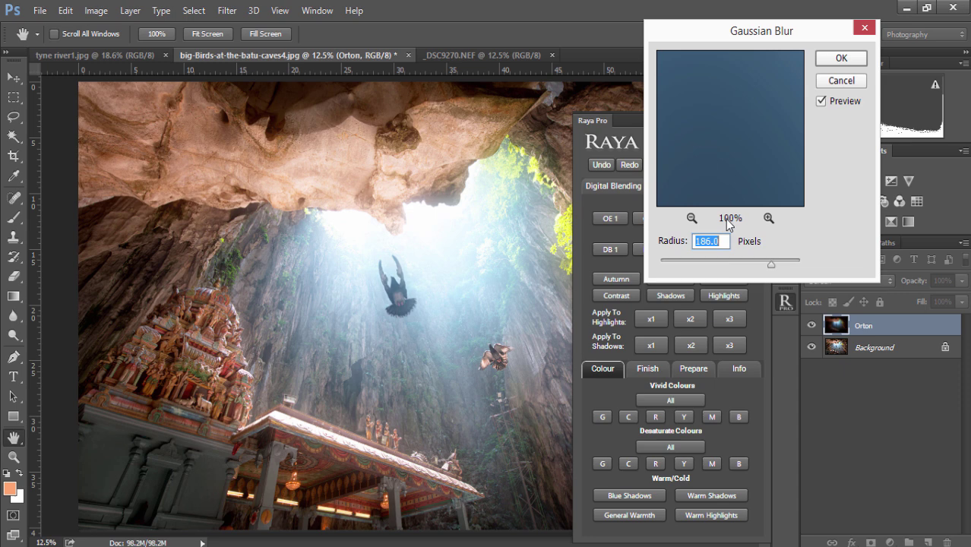
pyautogui.moveTo(771, 264); pyautogui.dragTo(729, 266)
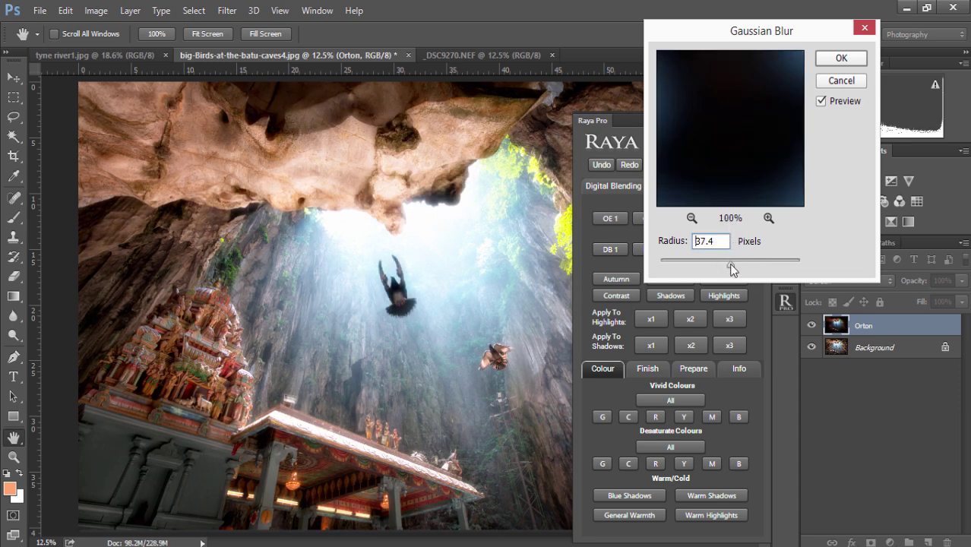
pyautogui.click(842, 61)
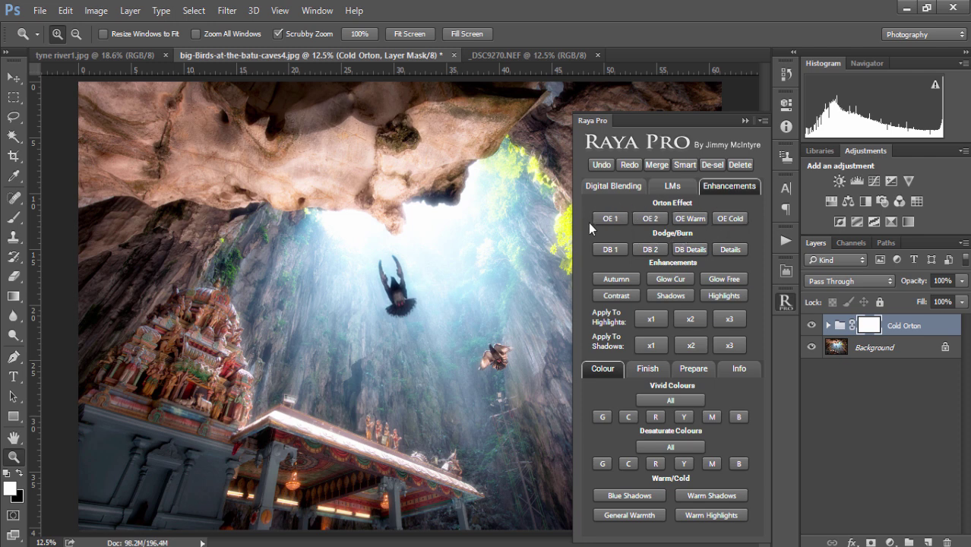
pyautogui.press('Delete')
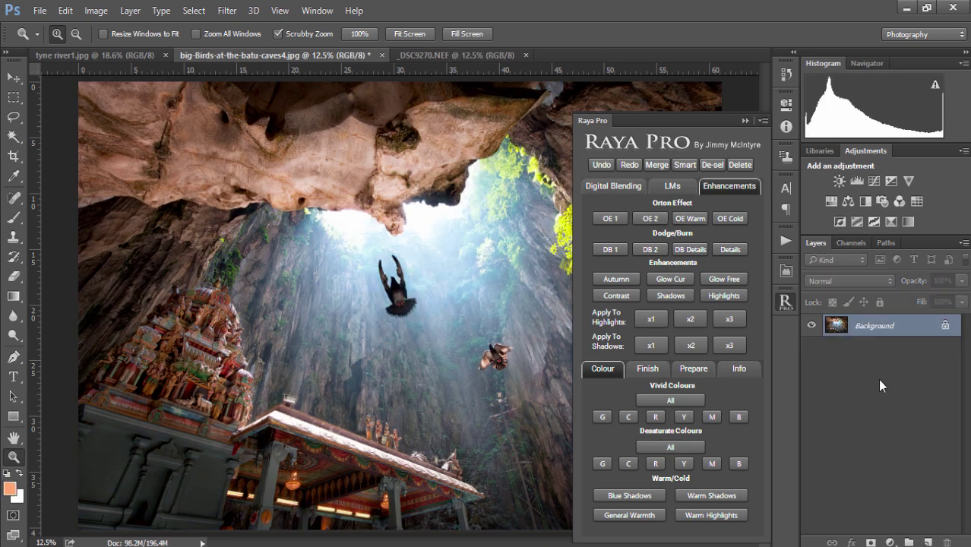
# Add a D&B dodge-and-burn layer and try a white brush stroke on the cave ceiling, then undo it
pyautogui.click(611, 248)
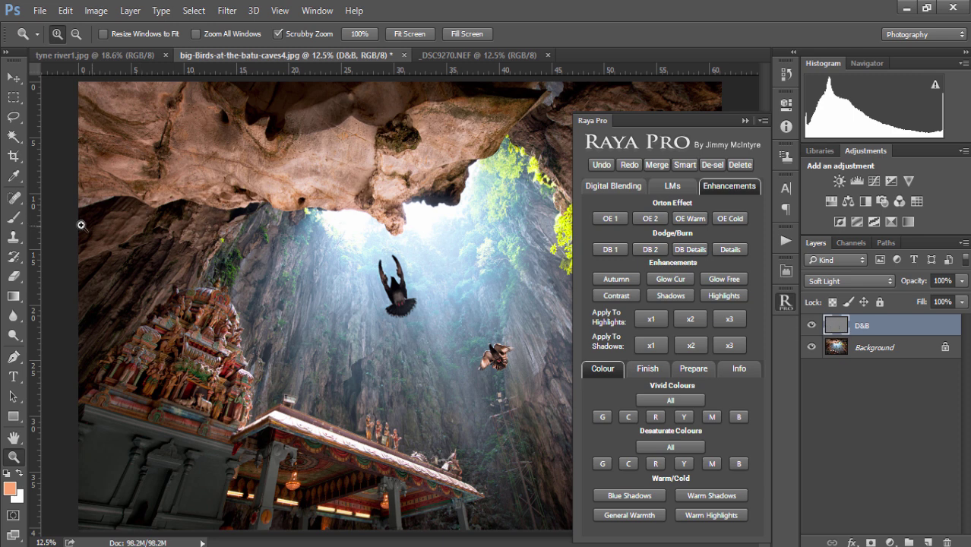
pyautogui.click(14, 217)
pyautogui.click(6, 474)
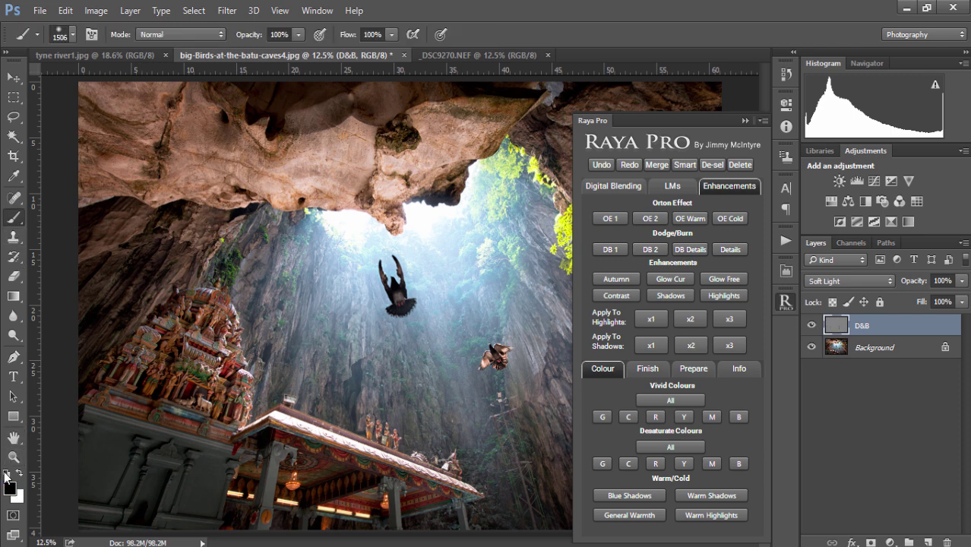
pyautogui.click(20, 474)
pyautogui.moveTo(274, 171)
pyautogui.mouseDown()
pyautogui.moveTo(362, 175)
pyautogui.moveTo(444, 157)
pyautogui.moveTo(405, 174)
pyautogui.mouseUp()
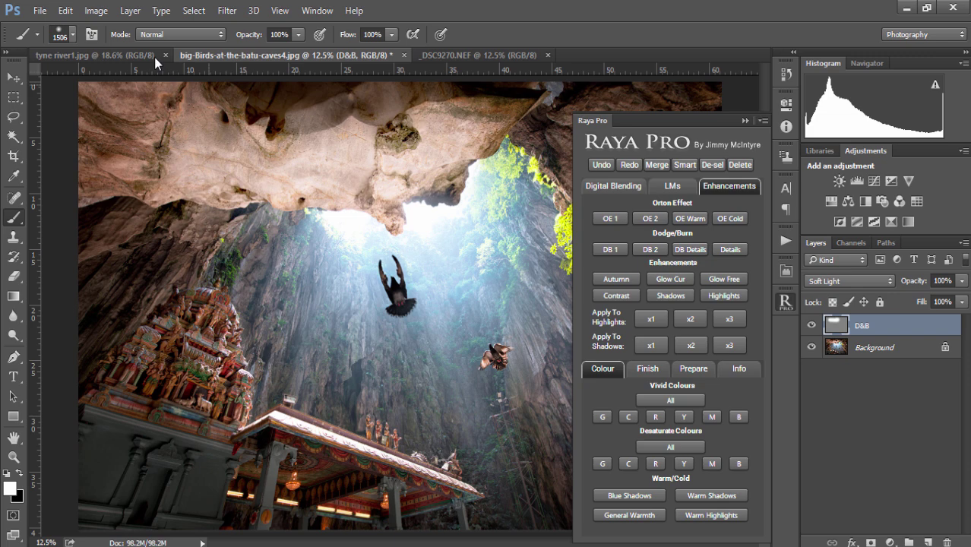
pyautogui.click(65, 11)
pyautogui.click(102, 41)
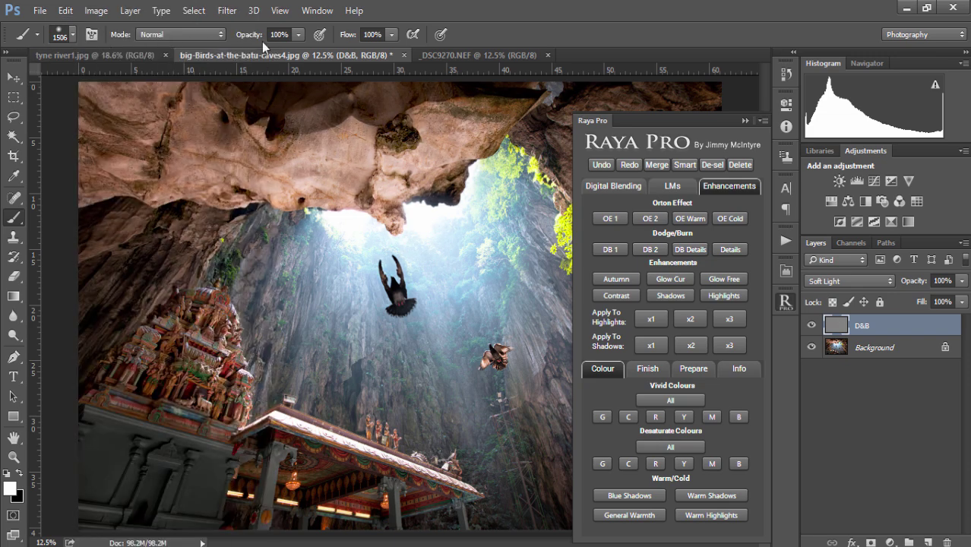
# Lower the brush opacity, softly lighten the ceiling and temple base, then undo both strokes
pyautogui.moveTo(247, 35); pyautogui.dragTo(198, 37)
pyautogui.moveTo(256, 169)
pyautogui.mouseDown()
pyautogui.moveTo(114, 133)
pyautogui.moveTo(396, 130)
pyautogui.moveTo(486, 144)
pyautogui.mouseUp()
pyautogui.moveTo(185, 227)
pyautogui.mouseDown()
pyautogui.moveTo(104, 292)
pyautogui.moveTo(169, 444)
pyautogui.moveTo(169, 427)
pyautogui.mouseUp()
pyautogui.click(608, 167)
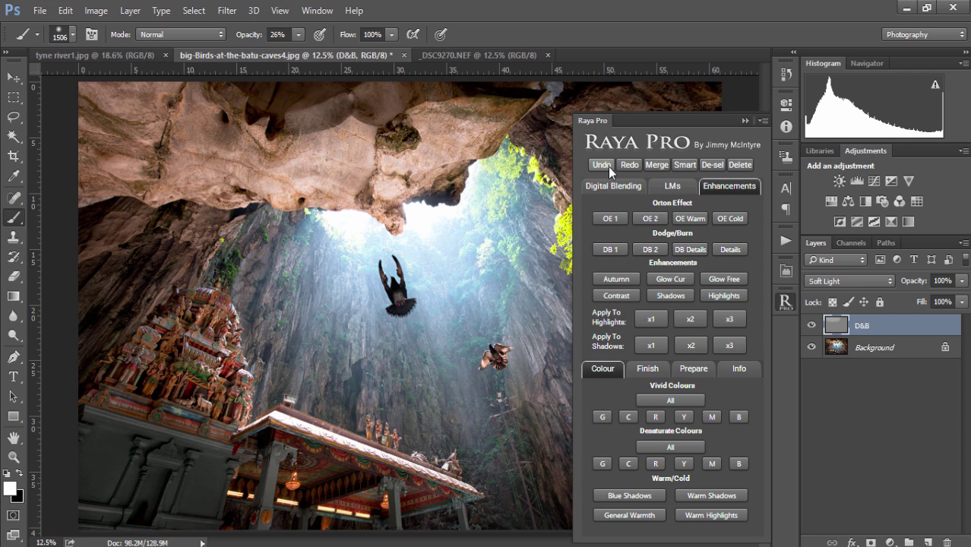
pyautogui.click(608, 166)
# Darken the lower temple pillars in black, undo it, and delete the D&B layer
pyautogui.click(22, 476)
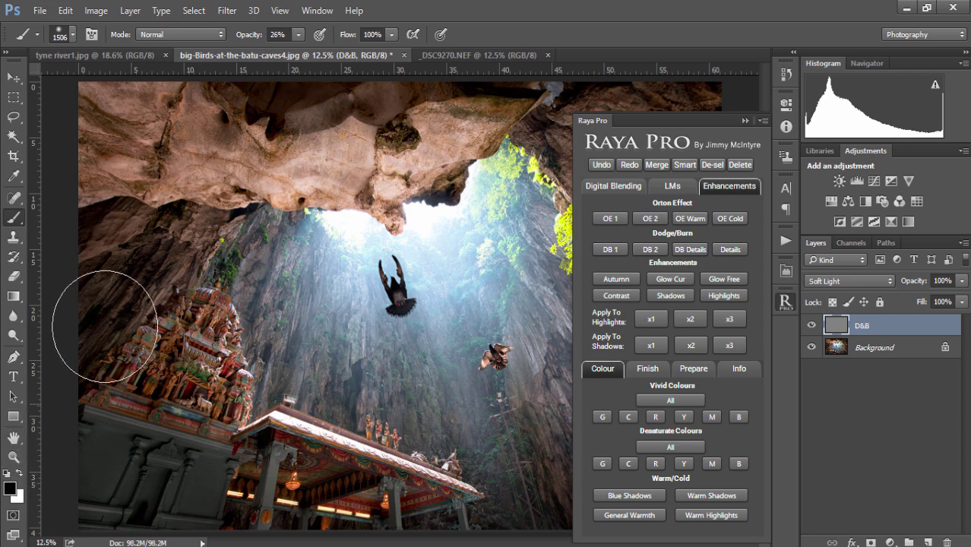
pyautogui.moveTo(130, 422)
pyautogui.mouseDown()
pyautogui.moveTo(239, 483)
pyautogui.moveTo(387, 506)
pyautogui.moveTo(114, 490)
pyautogui.moveTo(98, 173)
pyautogui.moveTo(314, 86)
pyautogui.mouseUp()
pyautogui.hotkey('ctrl', 'z')
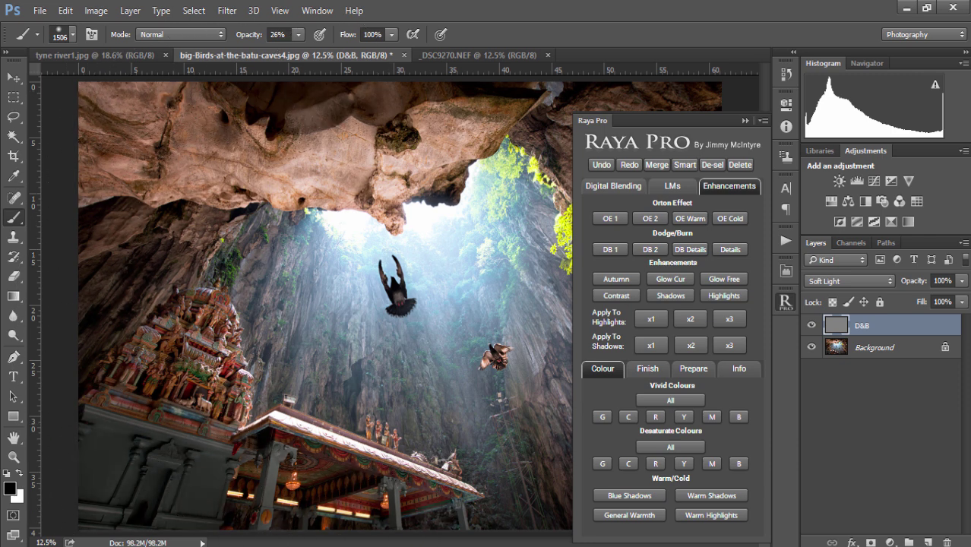
pyautogui.moveTo(932, 331); pyautogui.dragTo(947, 541)
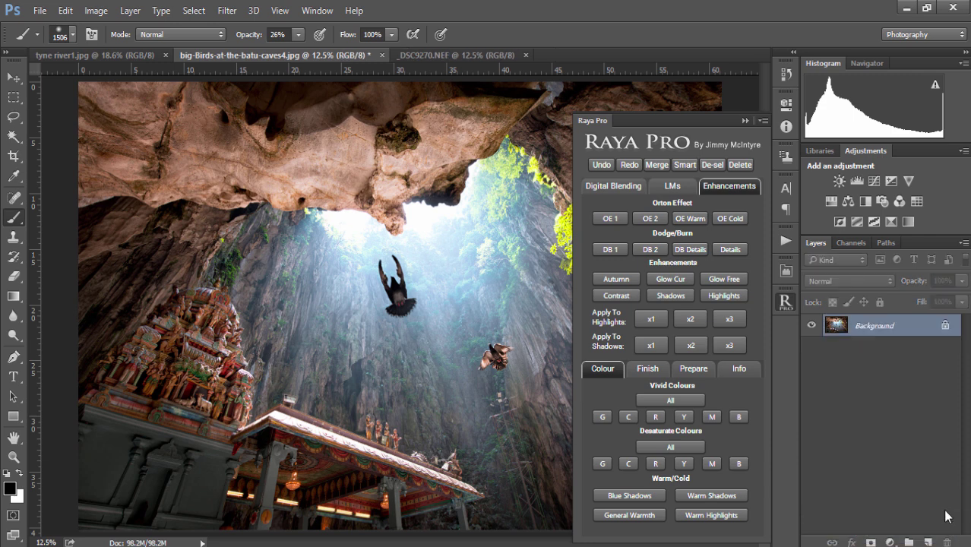
# Add DB 2 Dodge/Burn layers; burn the top rock and dodge the left edge with a 1365 px, 100% brush
pyautogui.click(649, 249)
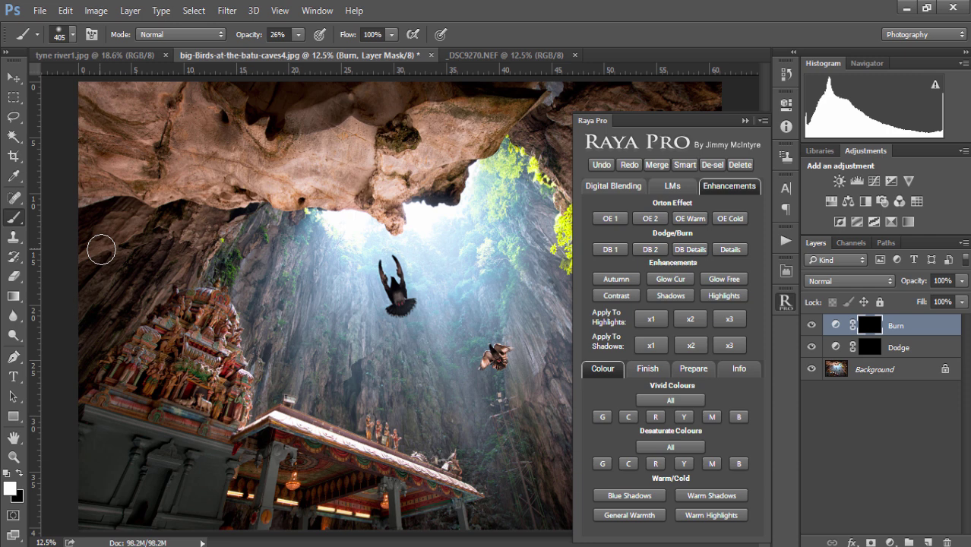
pyautogui.moveTo(100, 252); pyautogui.dragTo(163, 259)
pyautogui.moveTo(237, 38); pyautogui.dragTo(340, 42)
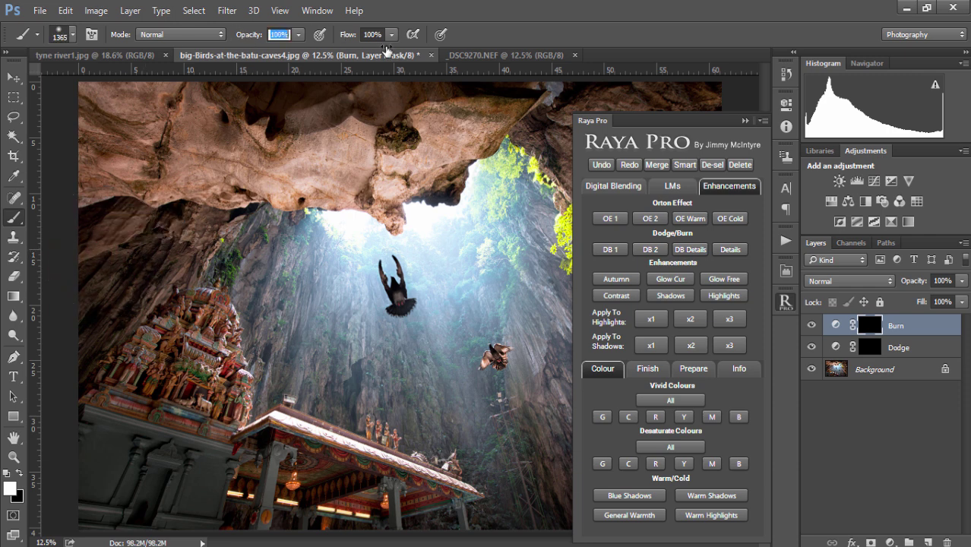
pyautogui.moveTo(139, 165)
pyautogui.mouseDown()
pyautogui.moveTo(116, 127)
pyautogui.moveTo(428, 115)
pyautogui.moveTo(245, 133)
pyautogui.moveTo(120, 226)
pyautogui.moveTo(97, 313)
pyautogui.moveTo(82, 452)
pyautogui.moveTo(165, 509)
pyautogui.moveTo(151, 465)
pyautogui.moveTo(340, 528)
pyautogui.moveTo(425, 532)
pyautogui.mouseUp()
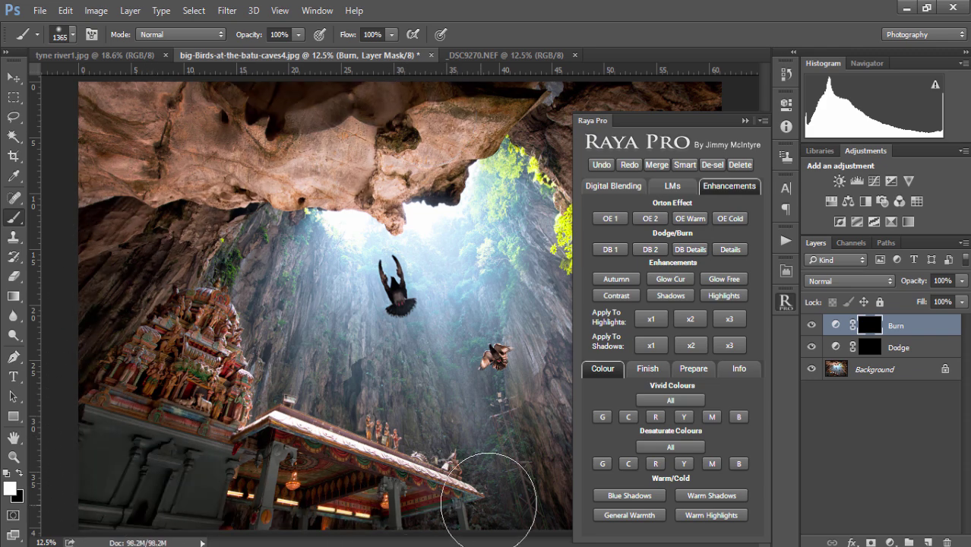
pyautogui.click(872, 349)
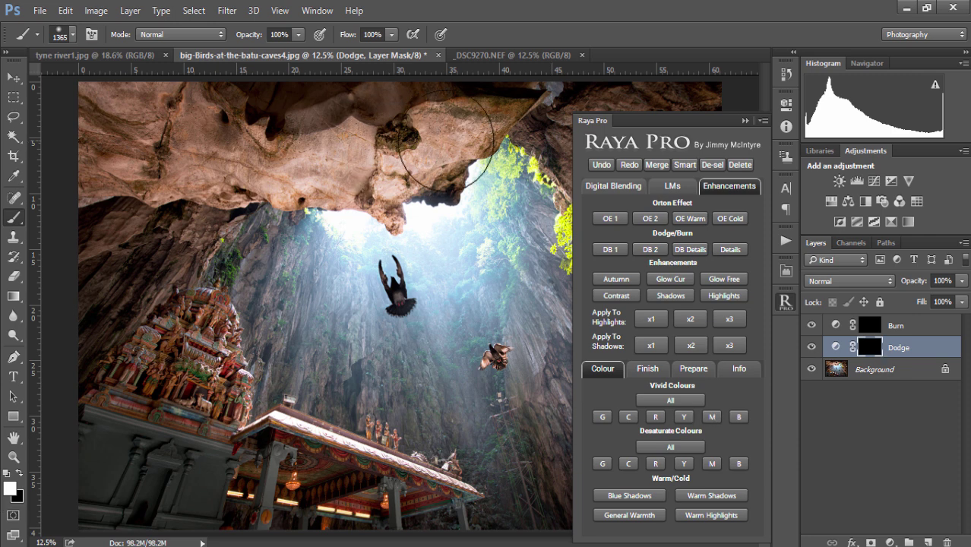
pyautogui.moveTo(446, 144)
pyautogui.mouseDown()
pyautogui.moveTo(133, 125)
pyautogui.moveTo(76, 183)
pyautogui.moveTo(80, 388)
pyautogui.moveTo(304, 483)
pyautogui.moveTo(471, 509)
pyautogui.mouseUp()
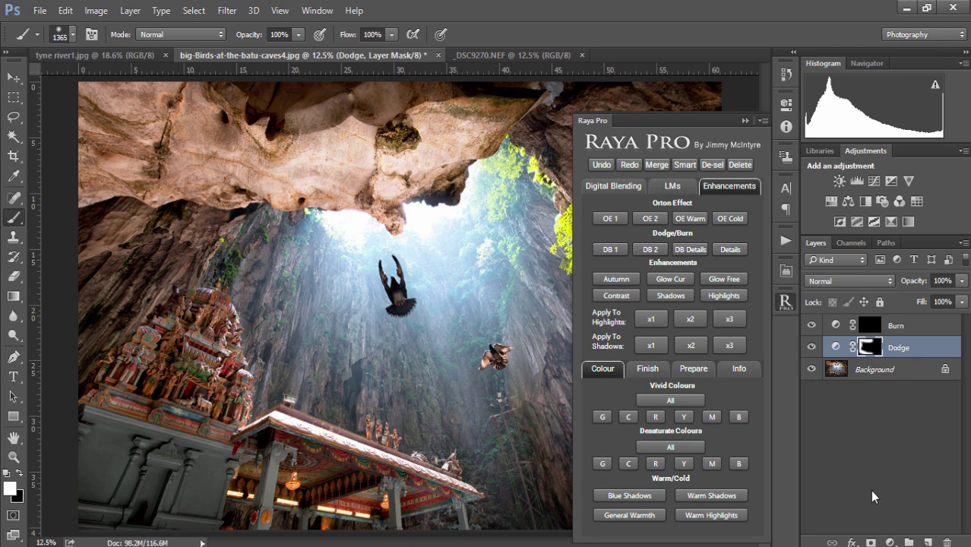
# Delete the Dodge and Burn layers and create a Details DB layer with a small High Pass radius
pyautogui.keyDown('shift'); pyautogui.click(923, 328); pyautogui.keyUp('shift')
pyautogui.moveTo(923, 356); pyautogui.dragTo(947, 541)
pyautogui.click(688, 248)
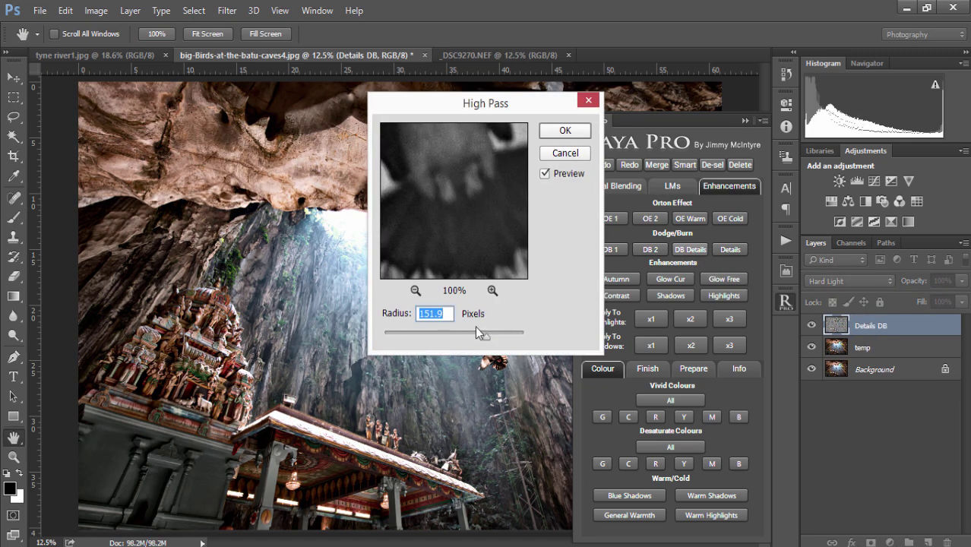
pyautogui.moveTo(478, 105); pyautogui.dragTo(665, 97)
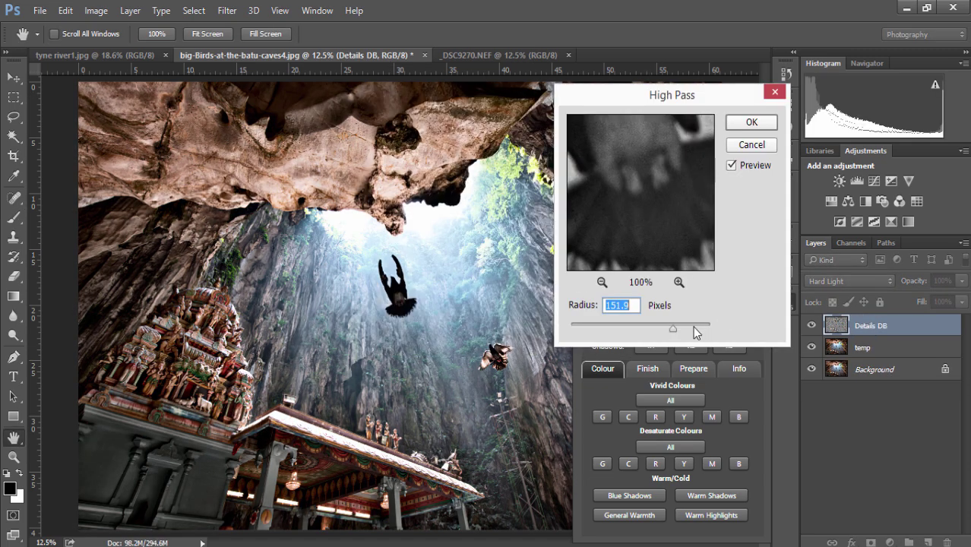
pyautogui.moveTo(673, 329); pyautogui.dragTo(624, 332)
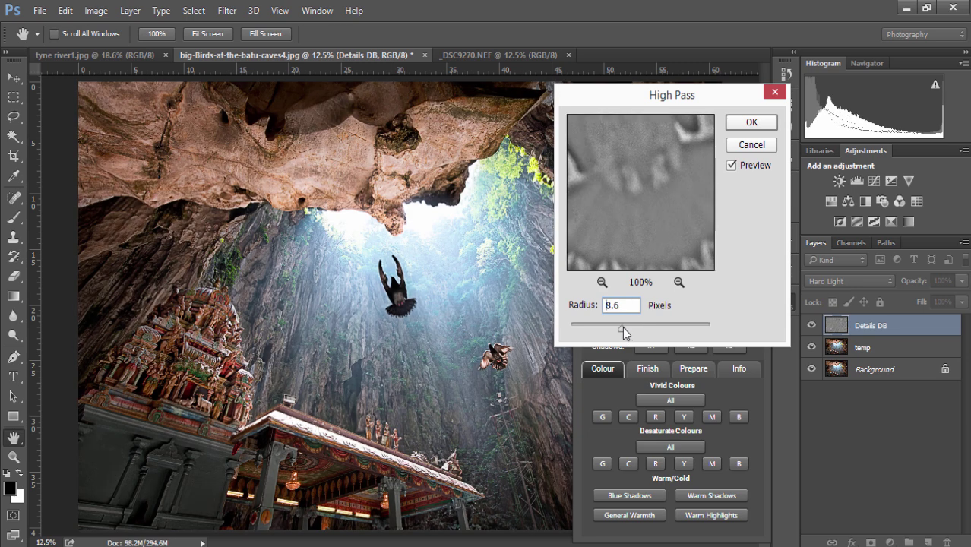
pyautogui.click(751, 123)
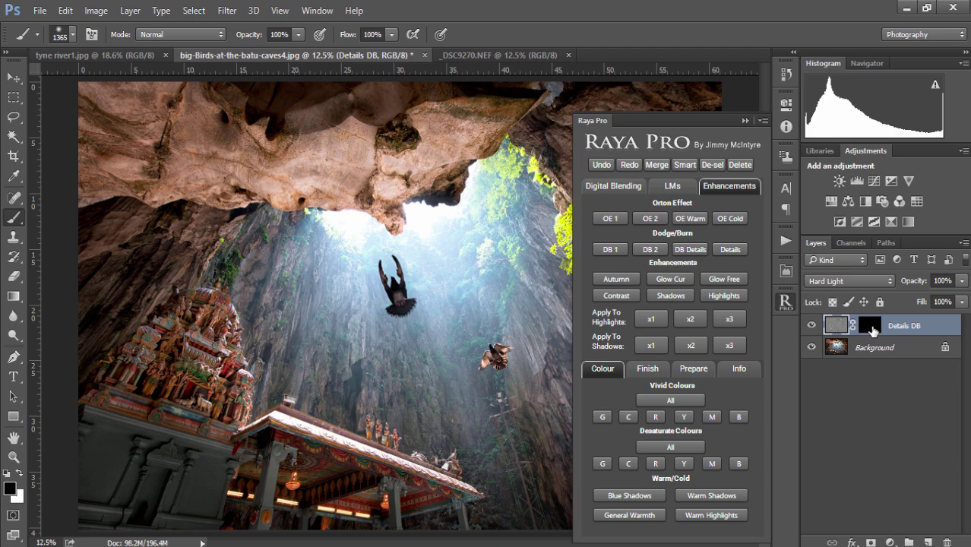
# Zoom into the cave ceiling and paint white on the Details DB mask to reveal detail
pyautogui.click(870, 325)
pyautogui.press('x')
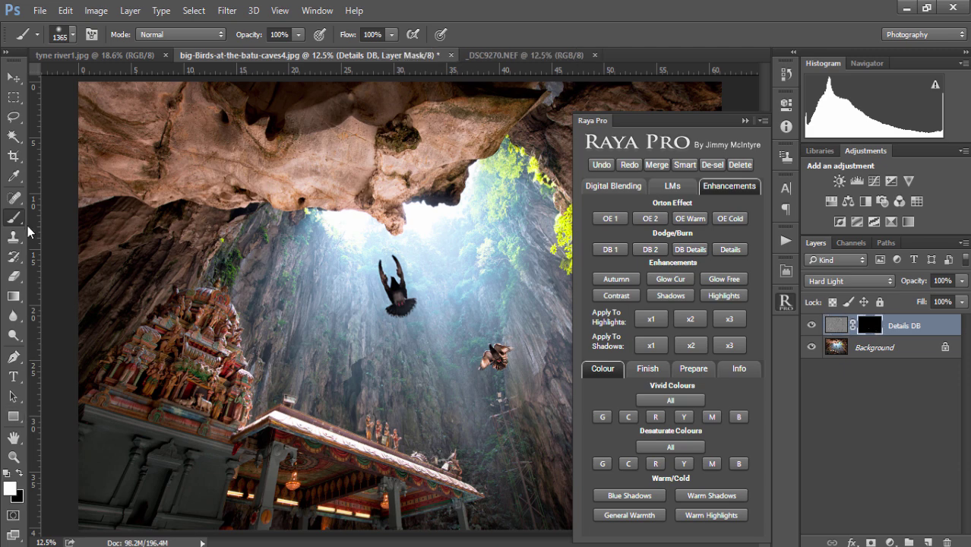
pyautogui.click(14, 458)
pyautogui.moveTo(377, 134); pyautogui.dragTo(774, 102)
pyautogui.click(744, 121)
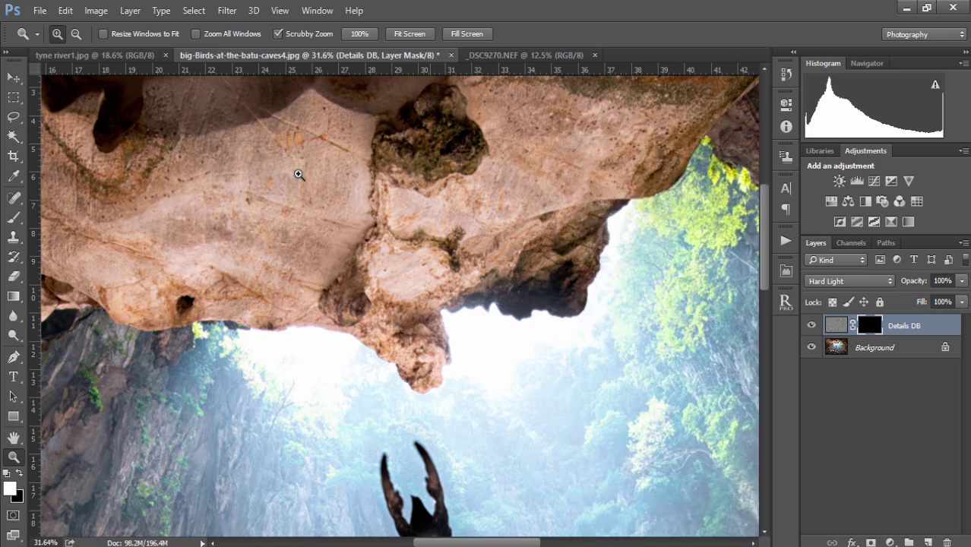
pyautogui.click(13, 221)
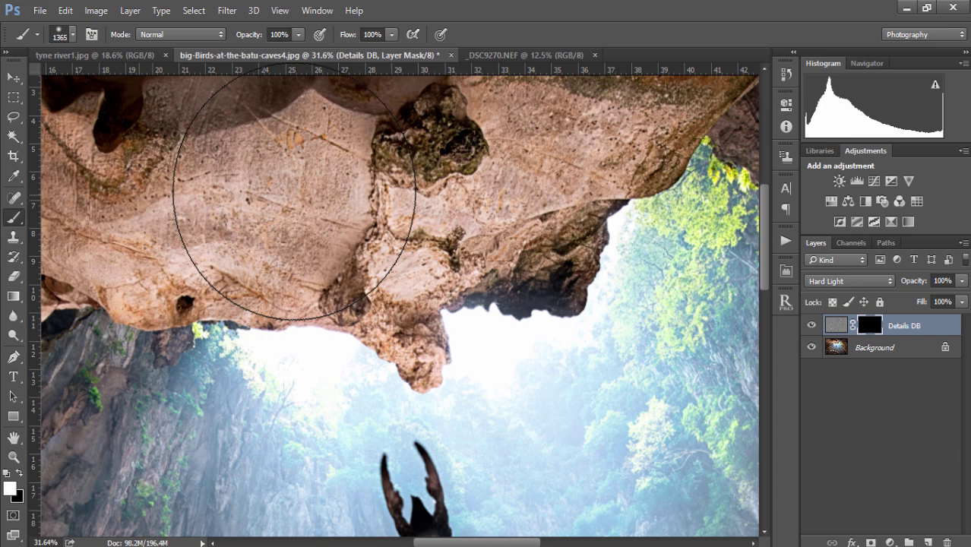
pyautogui.moveTo(295, 197)
pyautogui.mouseDown()
pyautogui.moveTo(628, 119)
pyautogui.moveTo(162, 249)
pyautogui.moveTo(531, 259)
pyautogui.mouseUp()
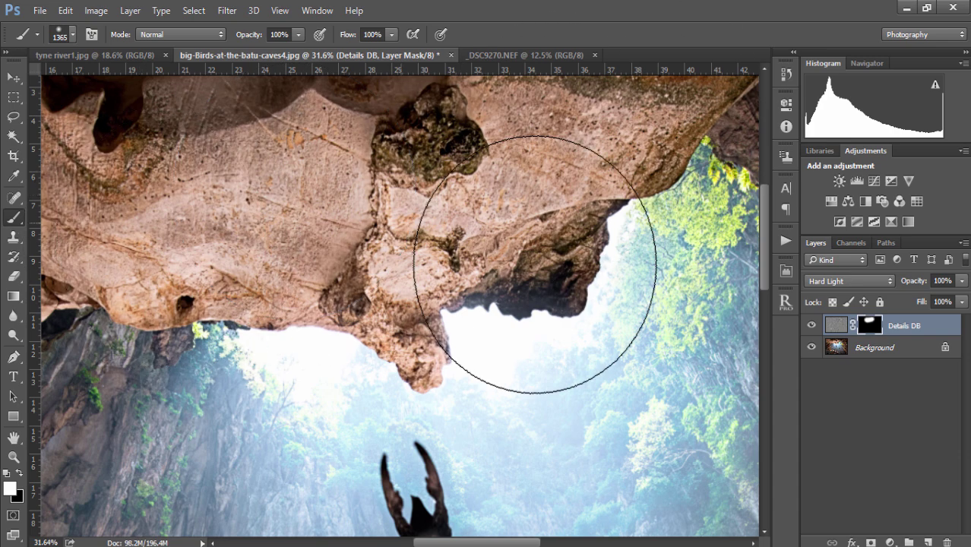
# Compare Details DB on and off, then delete the layer
pyautogui.click(812, 324)
pyautogui.click(813, 325)
pyautogui.click(812, 325)
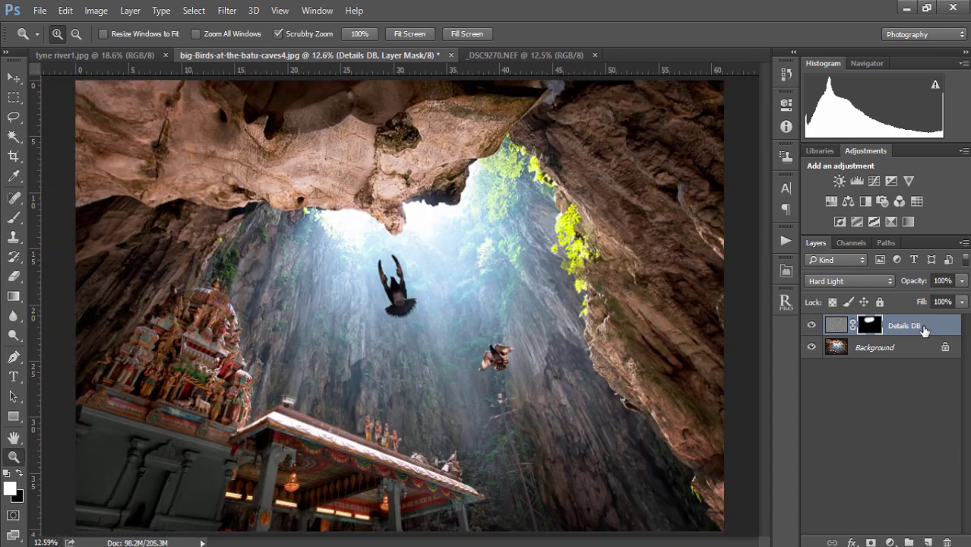
pyautogui.moveTo(904, 325); pyautogui.dragTo(947, 542)
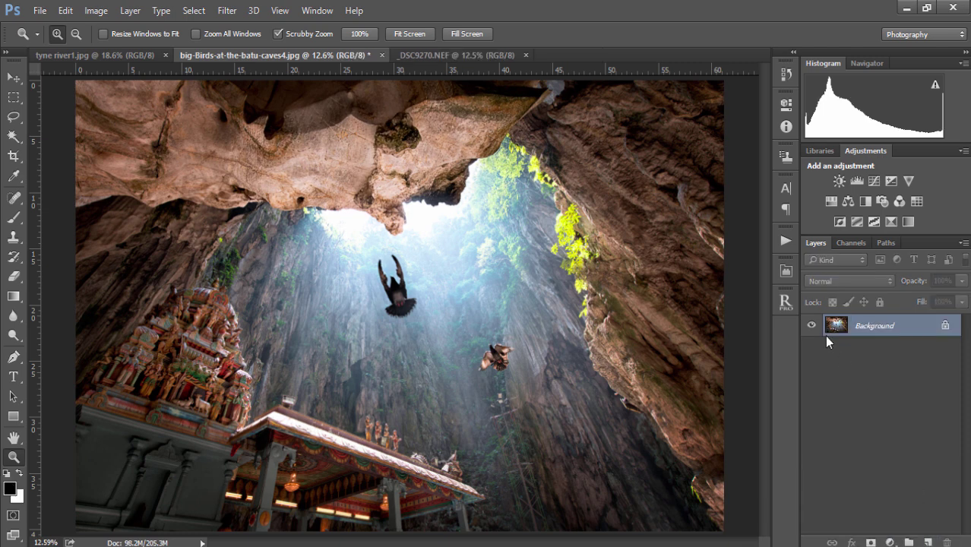
# Run Raya Pro's Details enhancement with a Surface Blur radius of 32
pyautogui.click(785, 301)
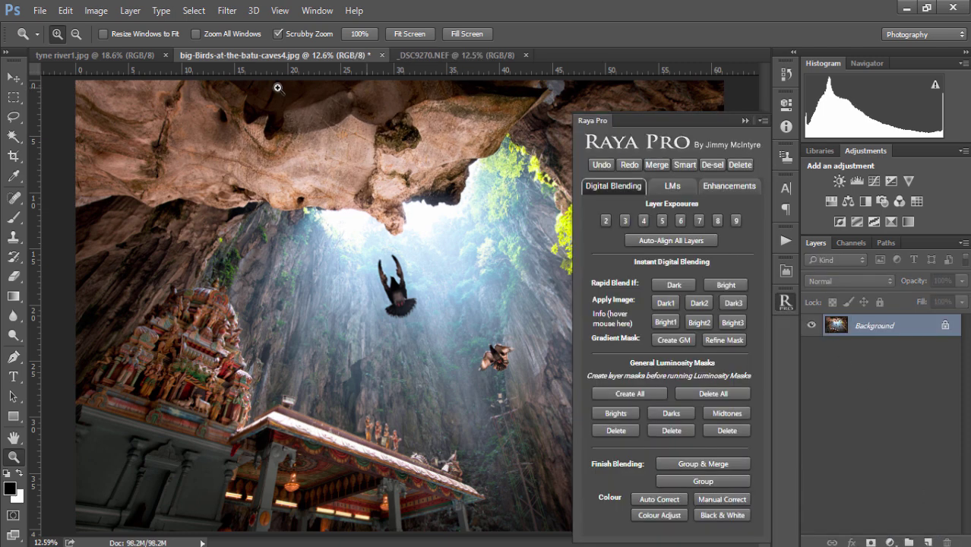
pyautogui.click(787, 304)
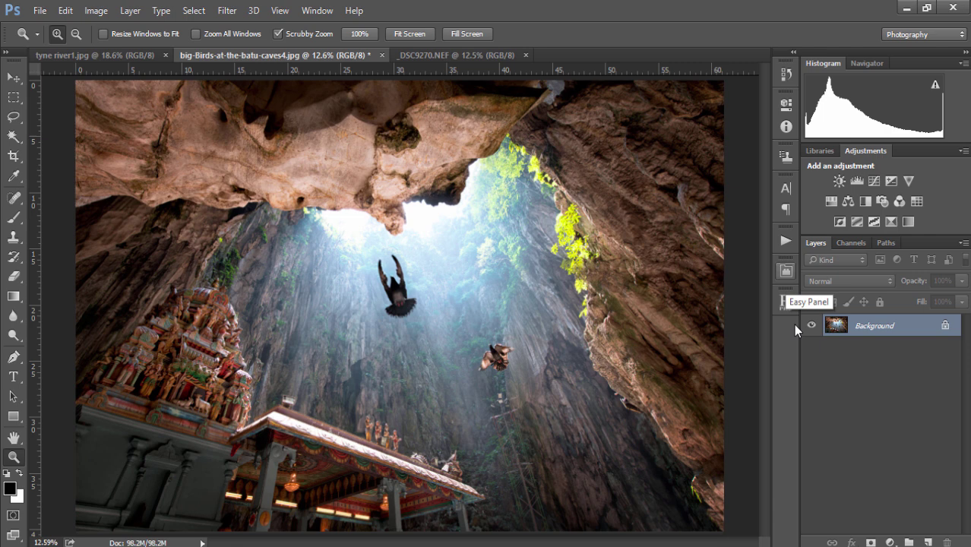
pyautogui.click(785, 302)
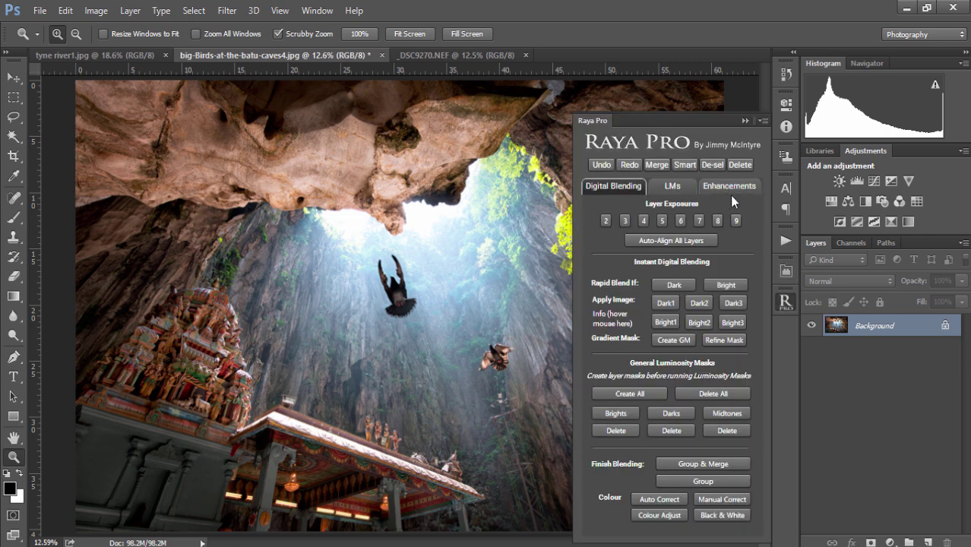
pyautogui.click(732, 186)
pyautogui.click(727, 249)
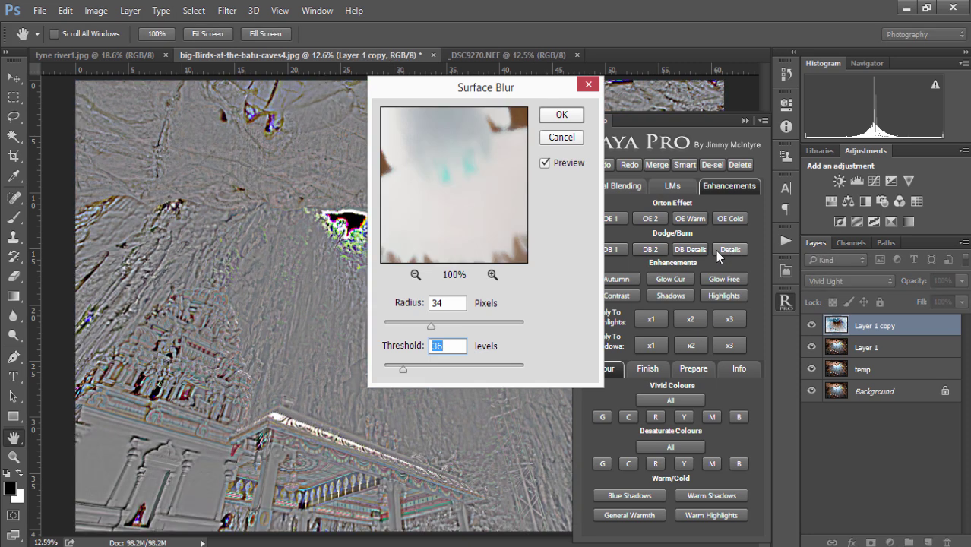
pyautogui.press('Return')
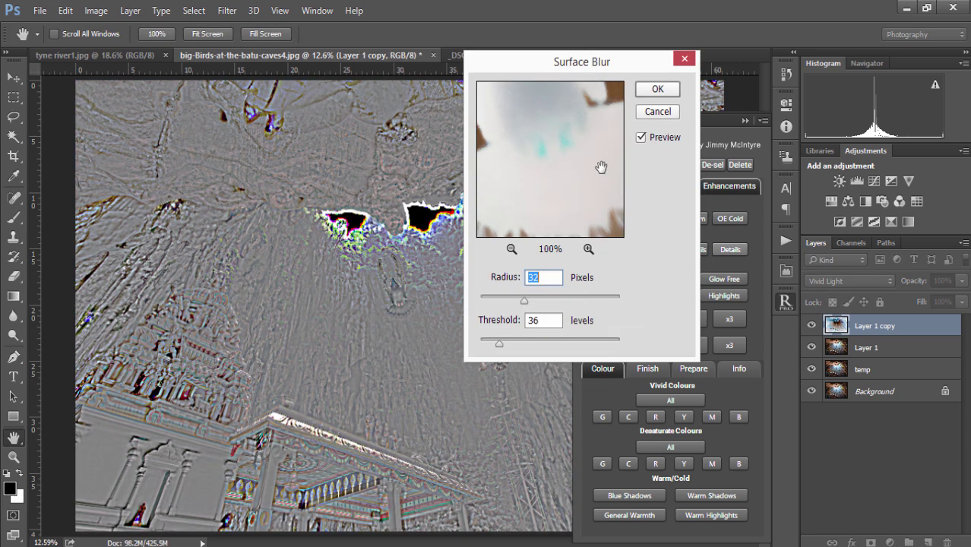
pyautogui.click(654, 94)
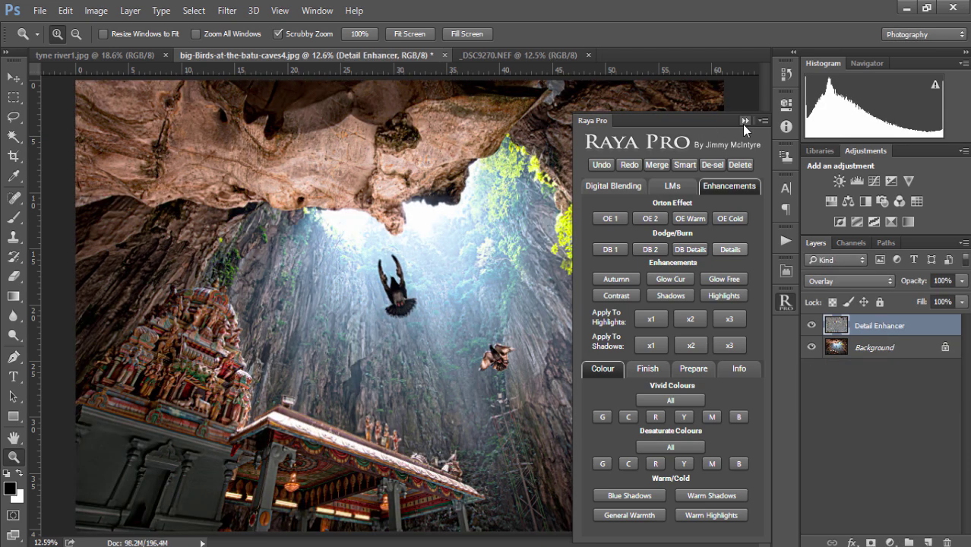
# Lower the Detail Enhancer opacity to 37% and add a layer mask
pyautogui.moveTo(911, 282); pyautogui.dragTo(877, 283)
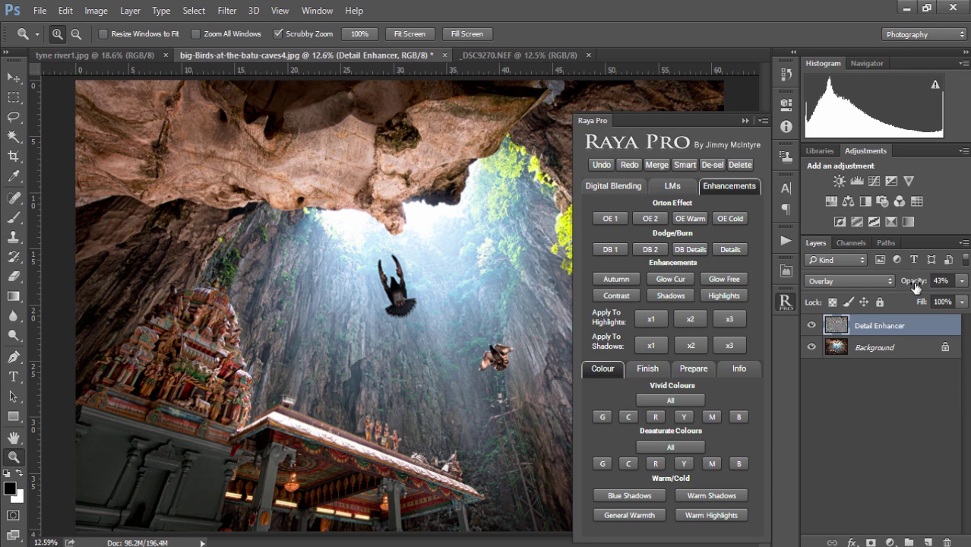
pyautogui.moveTo(916, 287); pyautogui.dragTo(911, 286)
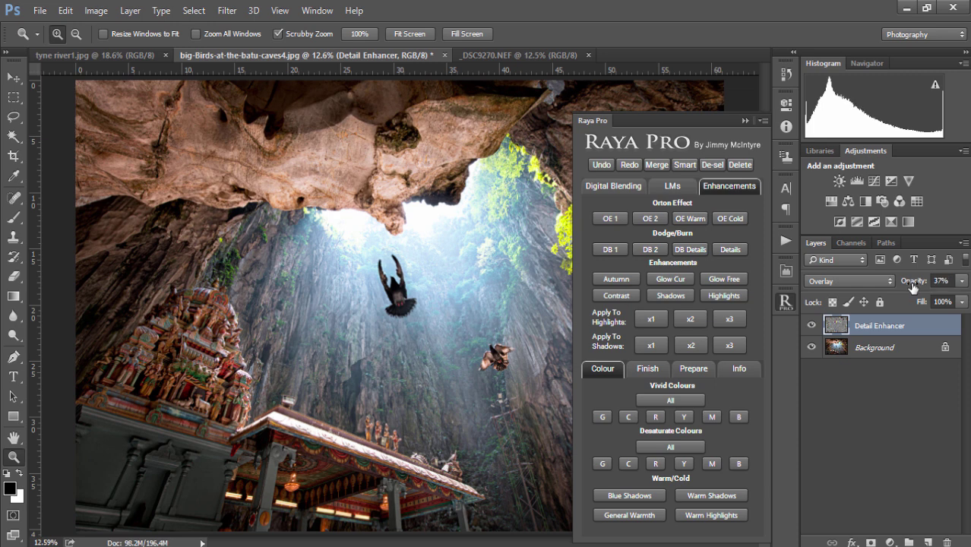
pyautogui.click(872, 542)
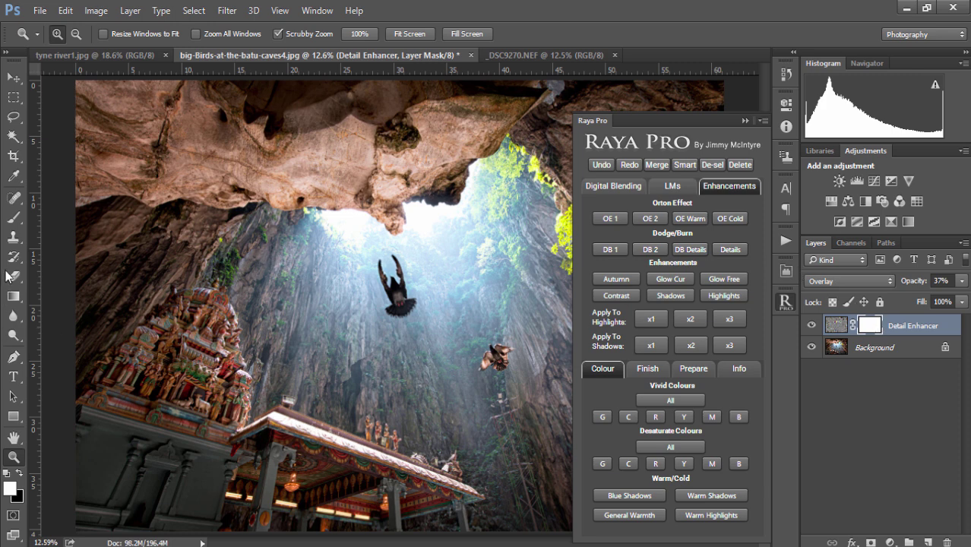
# With a black brush set, invert the Detail Enhancer mask and merge the layer into Background
pyautogui.click(13, 219)
pyautogui.click(21, 473)
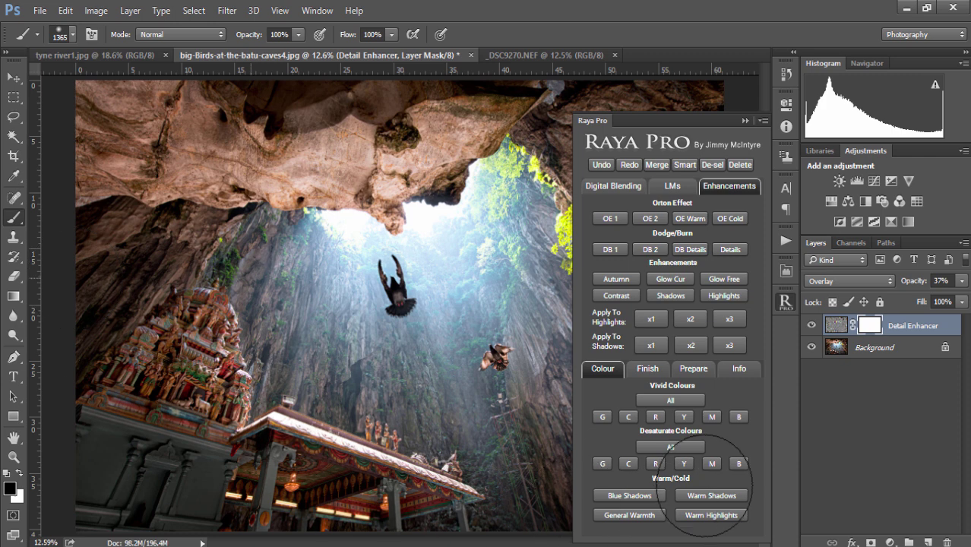
pyautogui.hotkey('ctrl', 'i')
pyautogui.hotkey('ctrl', 'e')
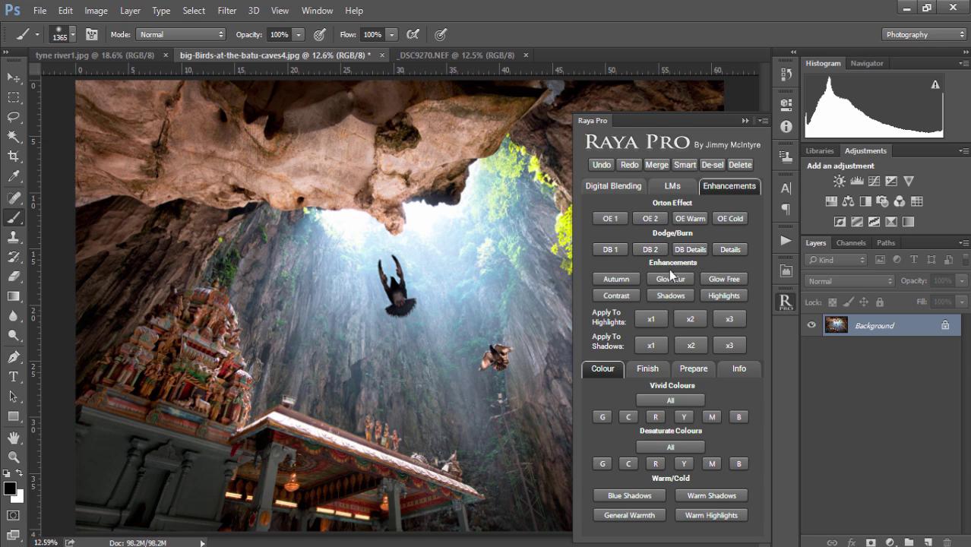
# Switch to the _DSC9270.NEF bamboo photo and apply Raya Pro's Autumn colours
pyautogui.click(479, 59)
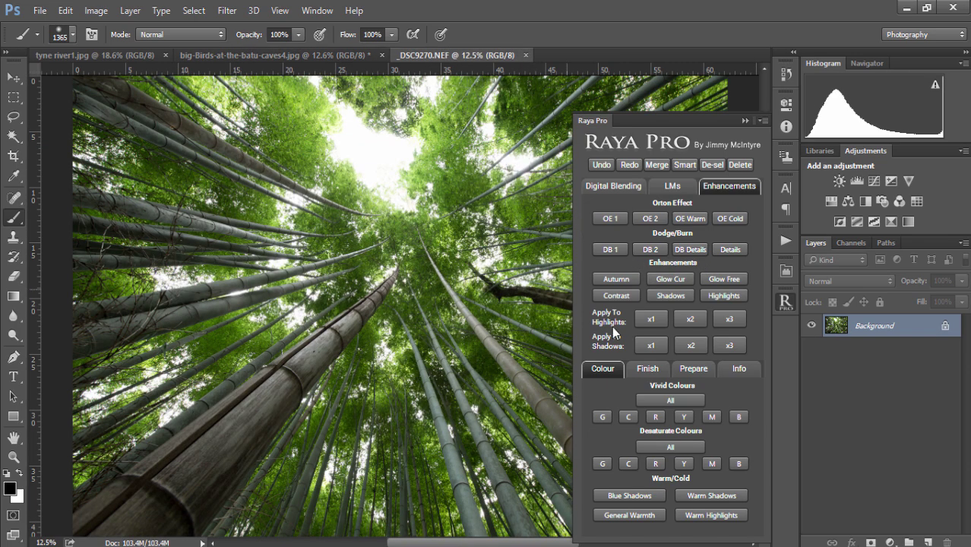
pyautogui.click(617, 278)
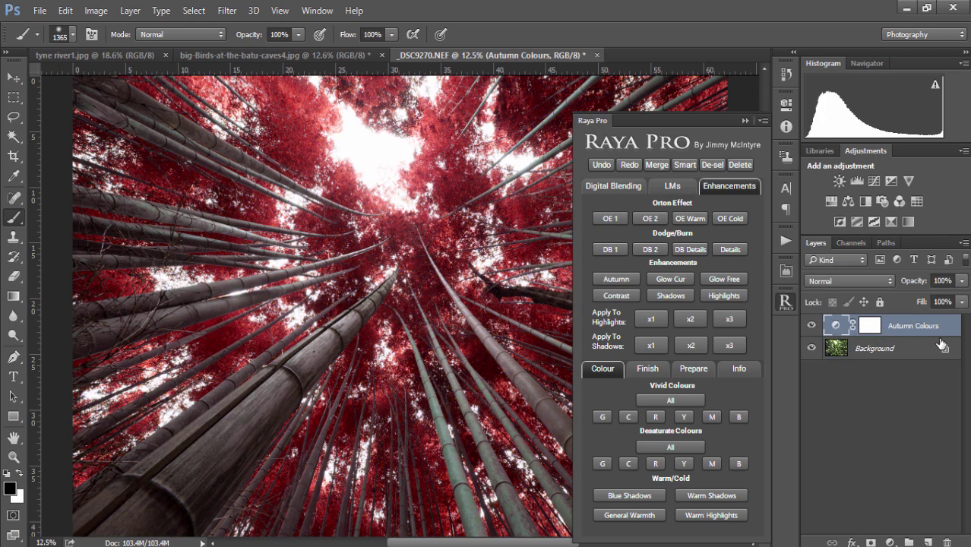
pyautogui.click(746, 120)
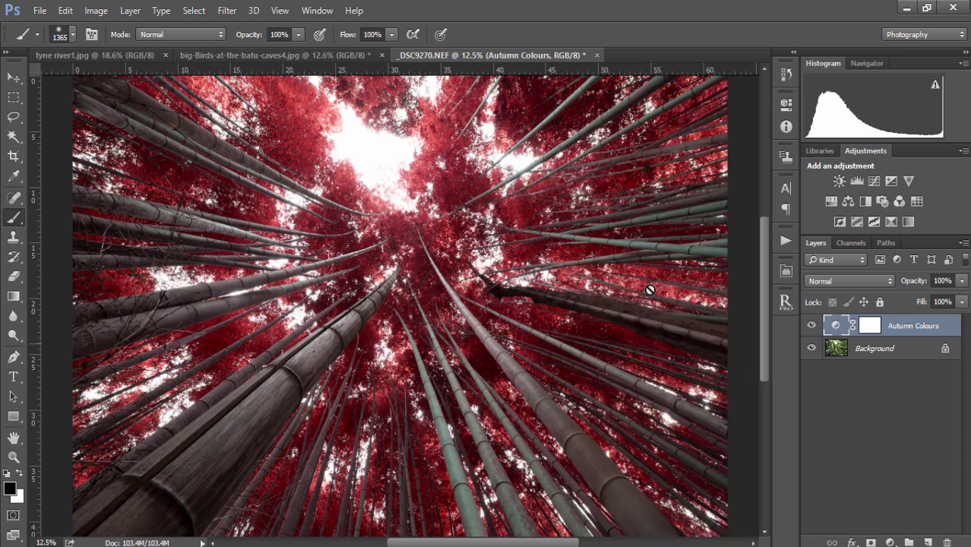
# In the Autumn Colours Hue/Saturation settings, widen the Greens 2 range slightly toward yellows
pyautogui.doubleClick(836, 326)
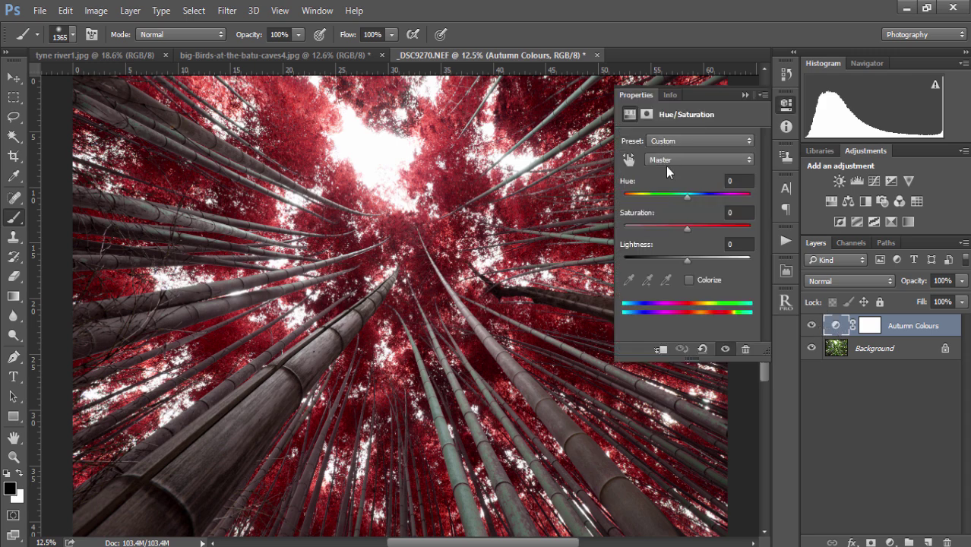
pyautogui.click(665, 161)
pyautogui.click(664, 199)
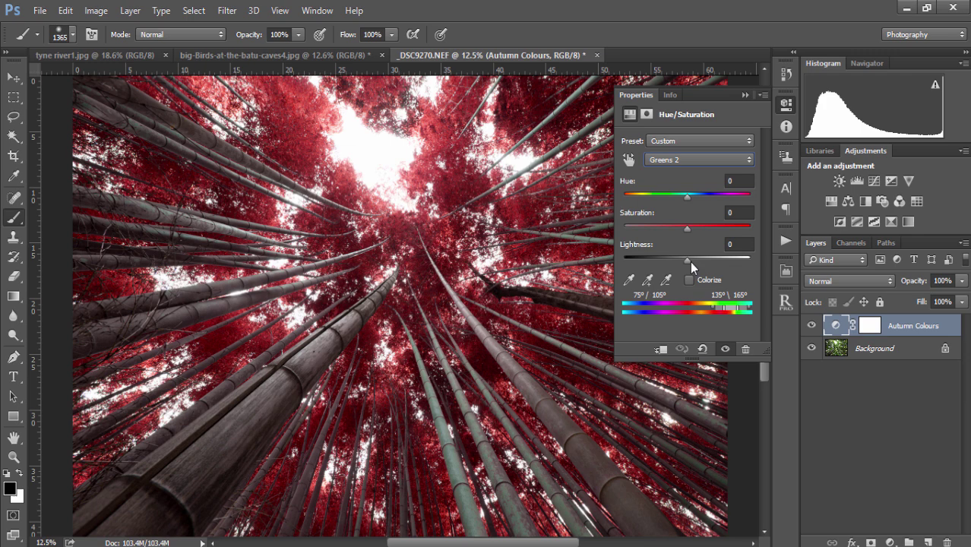
pyautogui.moveTo(716, 313); pyautogui.dragTo(714, 312)
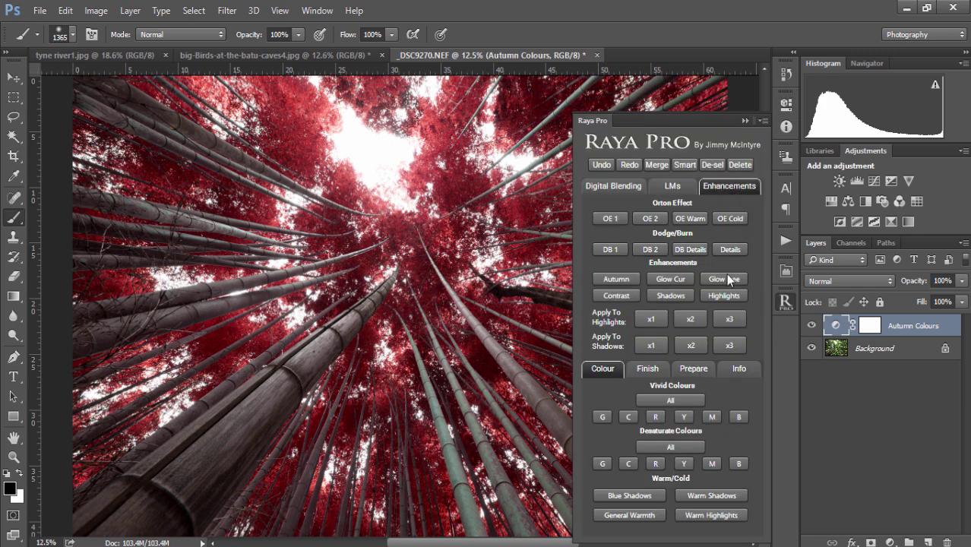
pyautogui.click(661, 282)
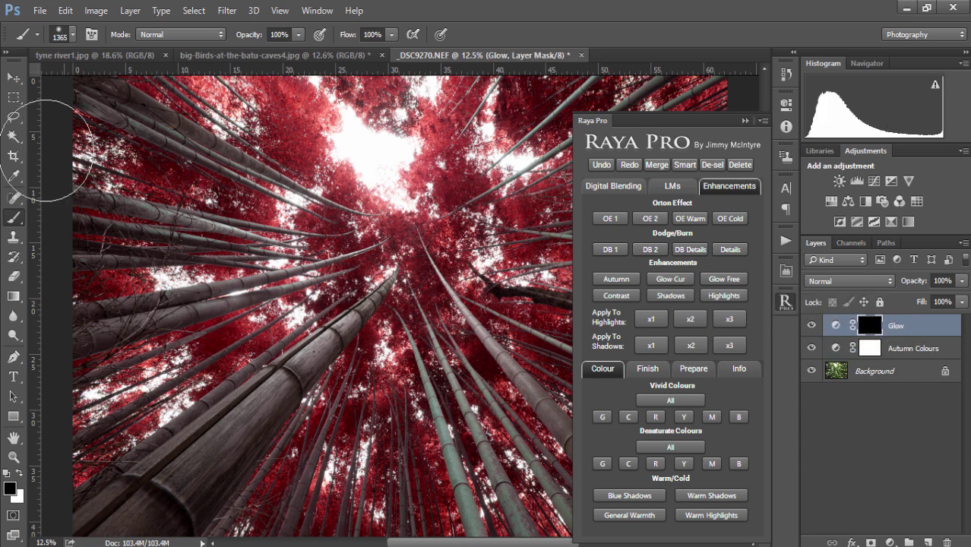
pyautogui.click(20, 473)
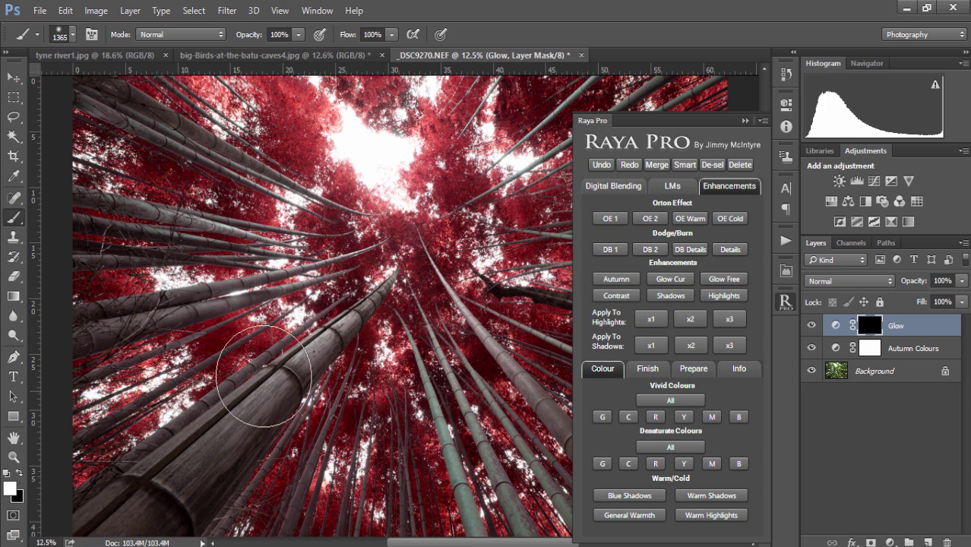
pyautogui.keyDown('alt'); pyautogui.rightClick(270, 370); pyautogui.keyUp('alt')
pyautogui.moveTo(270, 370); pyautogui.dragTo(206, 380)
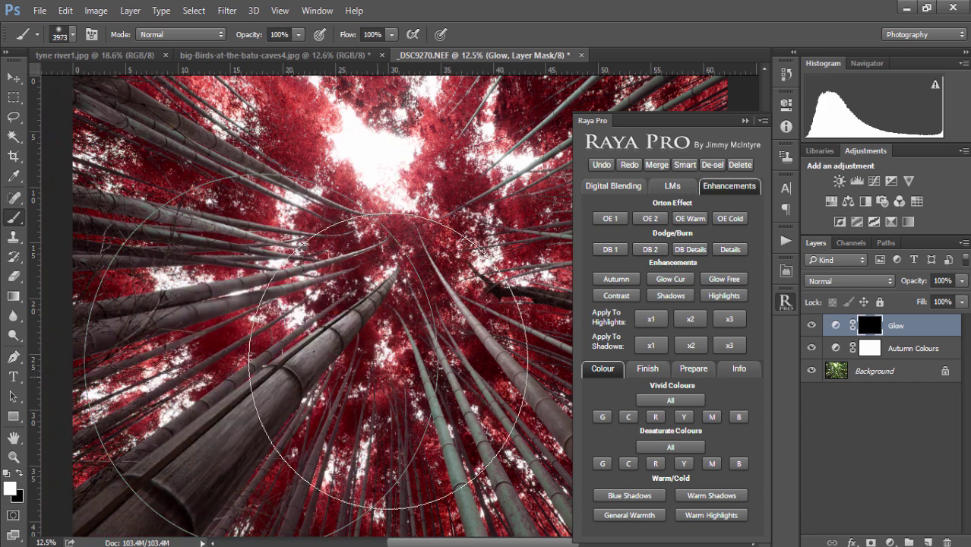
pyautogui.moveTo(425, 296)
pyautogui.mouseDown()
pyautogui.moveTo(319, 297)
pyautogui.moveTo(357, 266)
pyautogui.mouseUp()
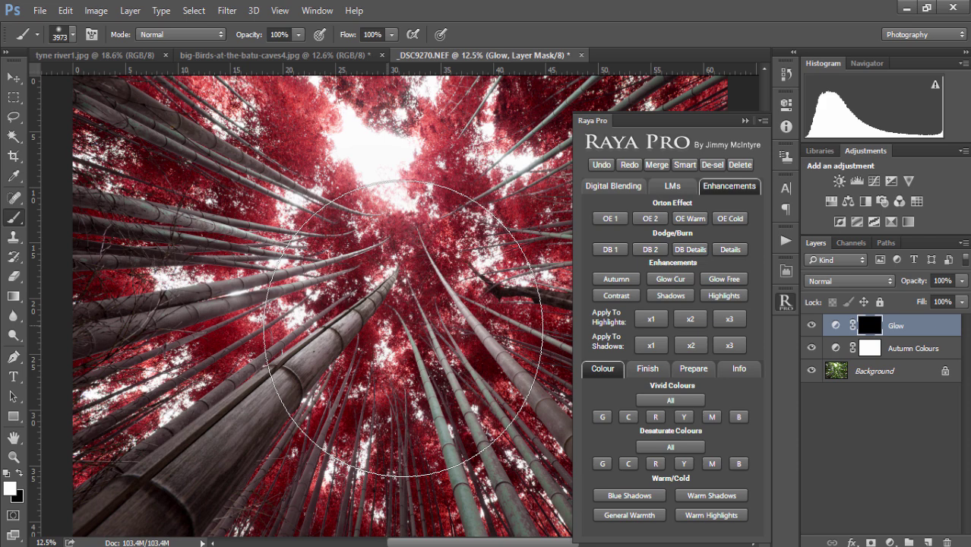
pyautogui.moveTo(425, 271)
pyautogui.mouseDown()
pyautogui.moveTo(357, 289)
pyautogui.moveTo(426, 327)
pyautogui.moveTo(487, 296)
pyautogui.moveTo(487, 278)
pyautogui.mouseUp()
pyautogui.click(380, 283)
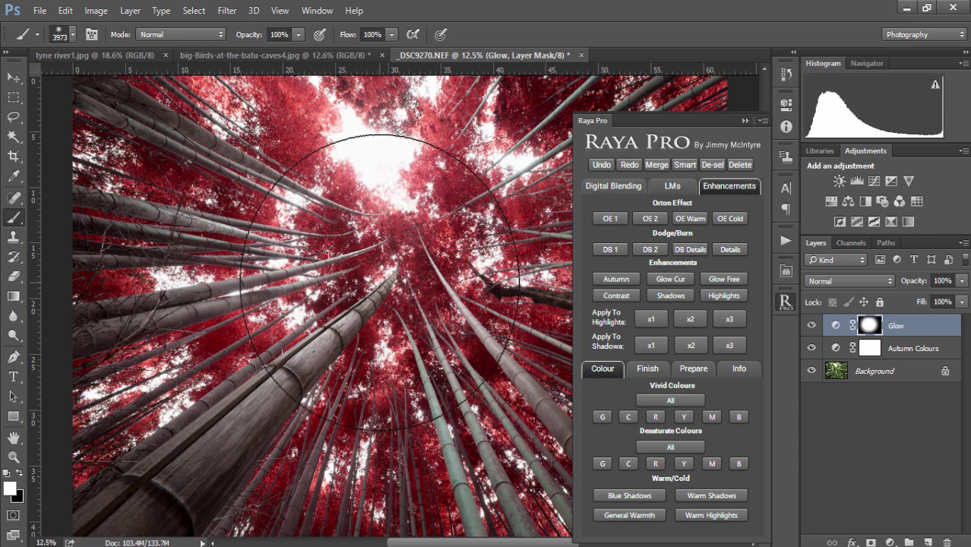
pyautogui.moveTo(380, 282)
pyautogui.mouseDown()
pyautogui.moveTo(471, 197)
pyautogui.moveTo(524, 281)
pyautogui.moveTo(407, 331)
pyautogui.mouseUp()
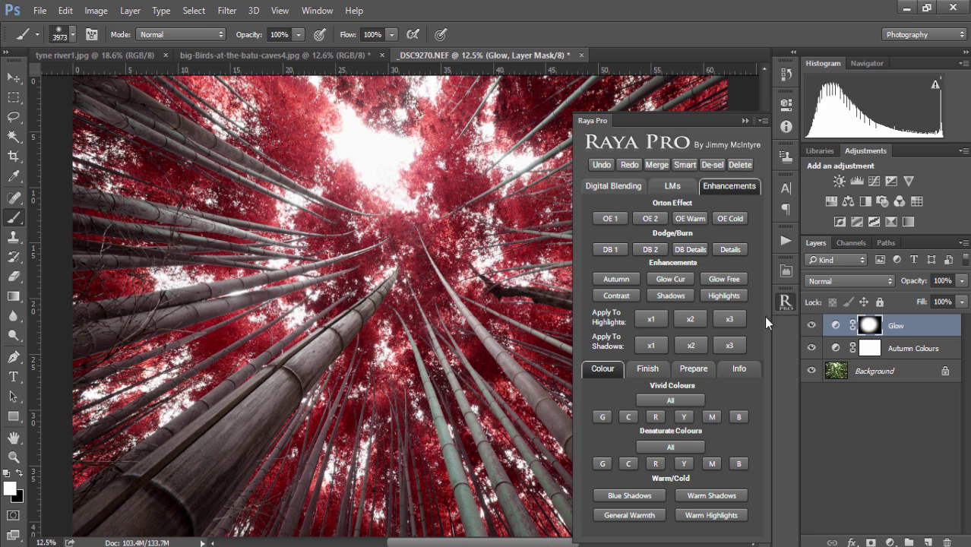
pyautogui.click(811, 325)
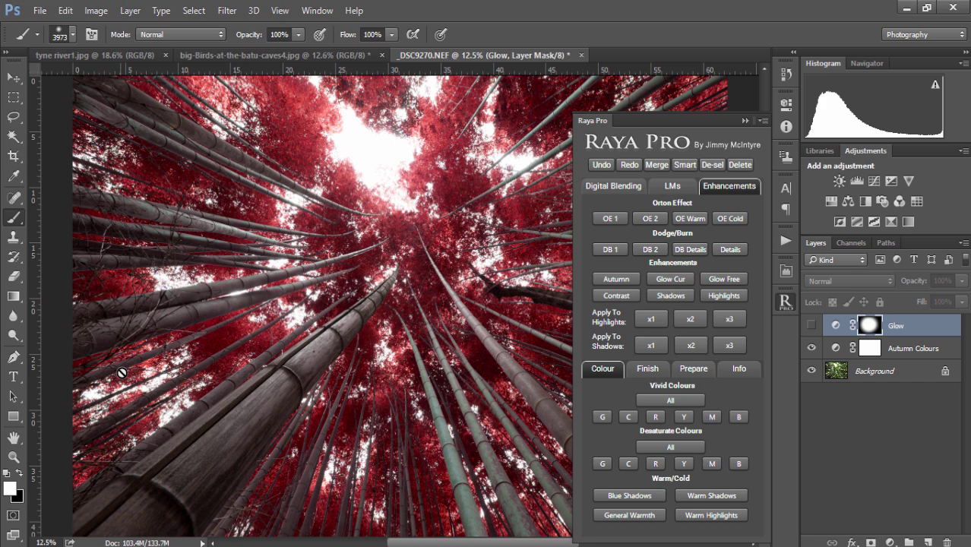
pyautogui.click(811, 325)
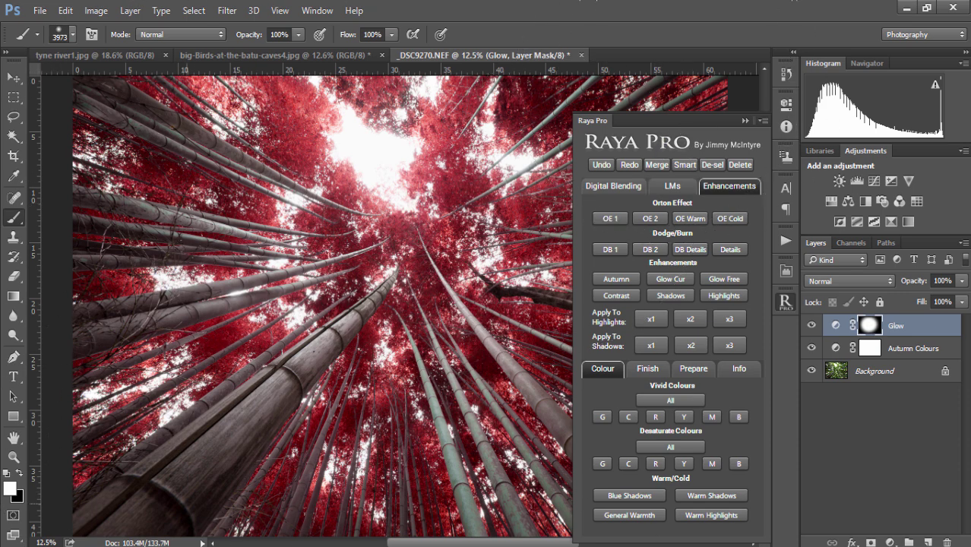
pyautogui.press('Delete')
# Add a Glow Free soft-light layer at 58% opacity and set a white 1333 px brush
pyautogui.click(724, 278)
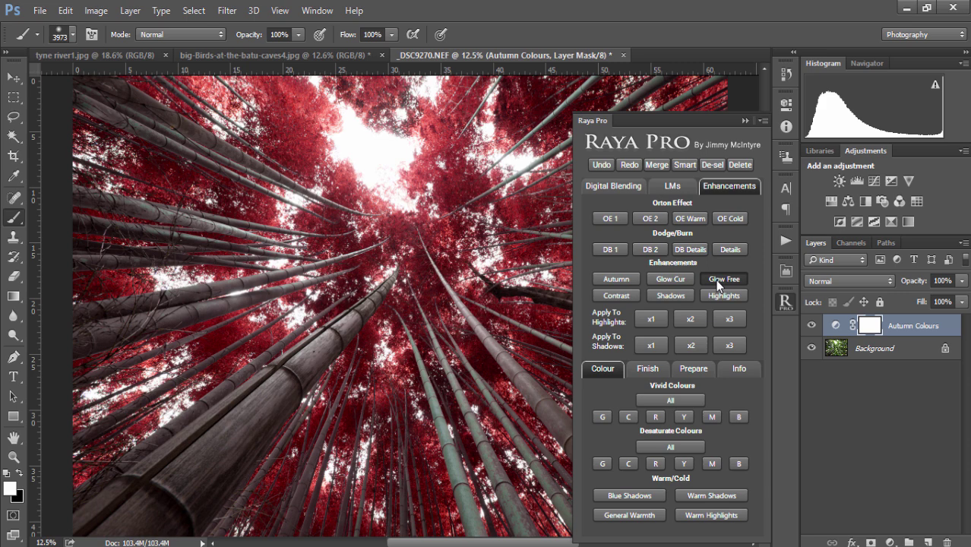
pyautogui.moveTo(904, 286); pyautogui.dragTo(928, 284)
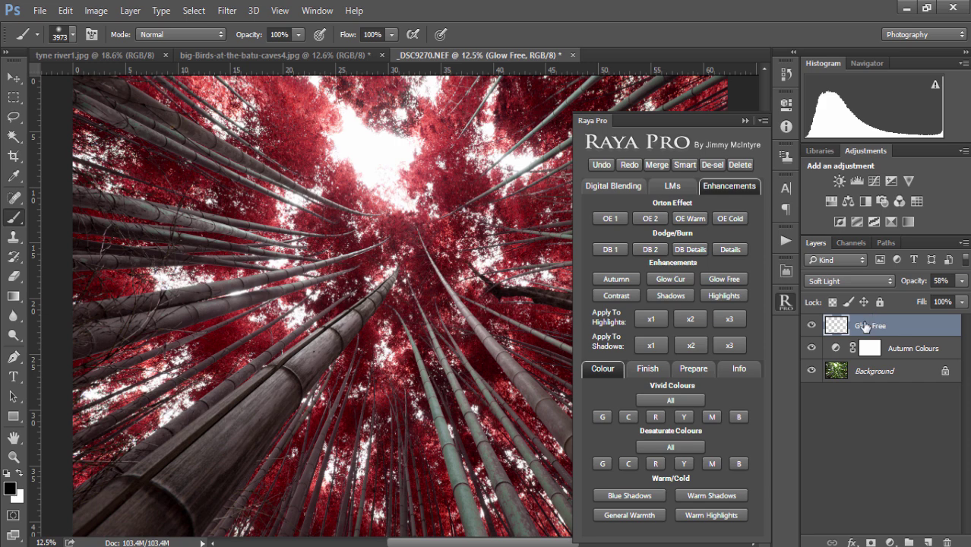
pyautogui.click(19, 473)
pyautogui.moveTo(417, 302); pyautogui.dragTo(300, 311)
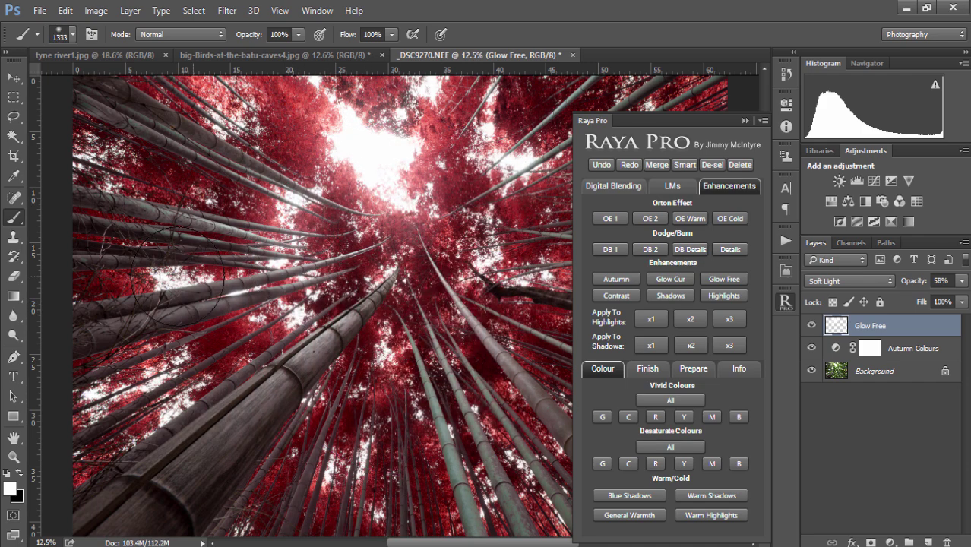
# Paint glow across the bamboo and up through the canopy, then toggle the layer to compare
pyautogui.moveTo(228, 289)
pyautogui.mouseDown()
pyautogui.moveTo(272, 293)
pyautogui.moveTo(290, 320)
pyautogui.mouseUp()
pyautogui.moveTo(489, 387)
pyautogui.mouseDown()
pyautogui.moveTo(395, 370)
pyautogui.moveTo(499, 184)
pyautogui.moveTo(484, 251)
pyautogui.mouseUp()
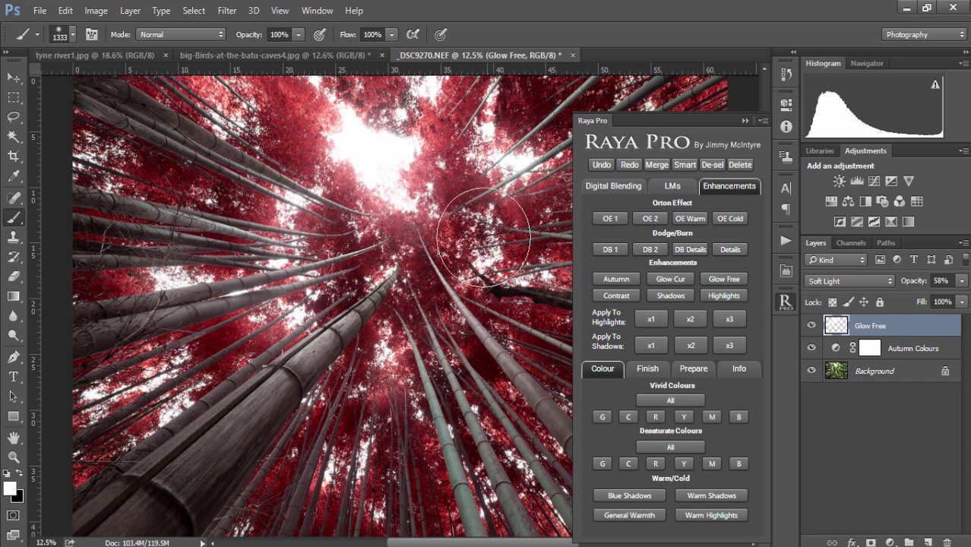
pyautogui.click(811, 325)
pyautogui.click(811, 325)
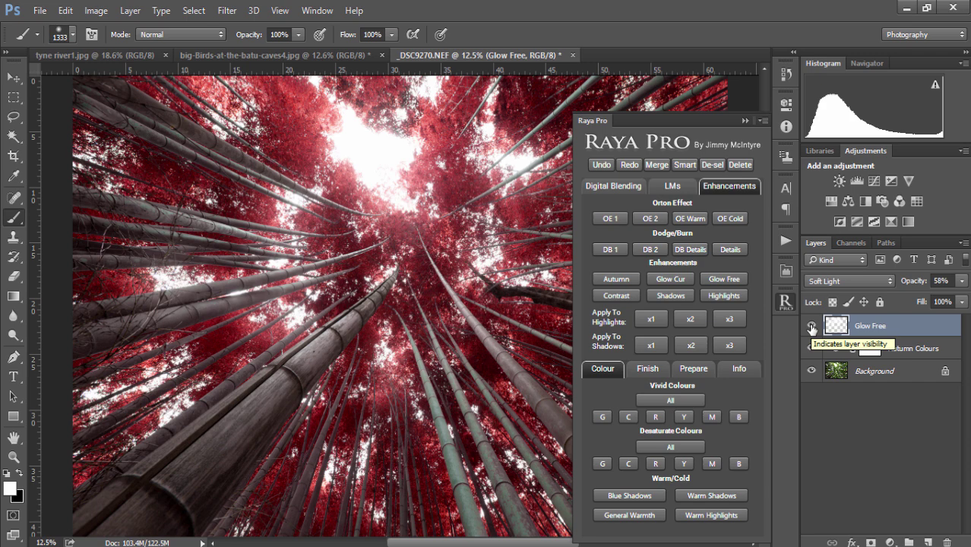
# Add a Midtones Contrast curves layer and bend it into an S-curve, raising highlights and lowering shadows
pyautogui.click(615, 295)
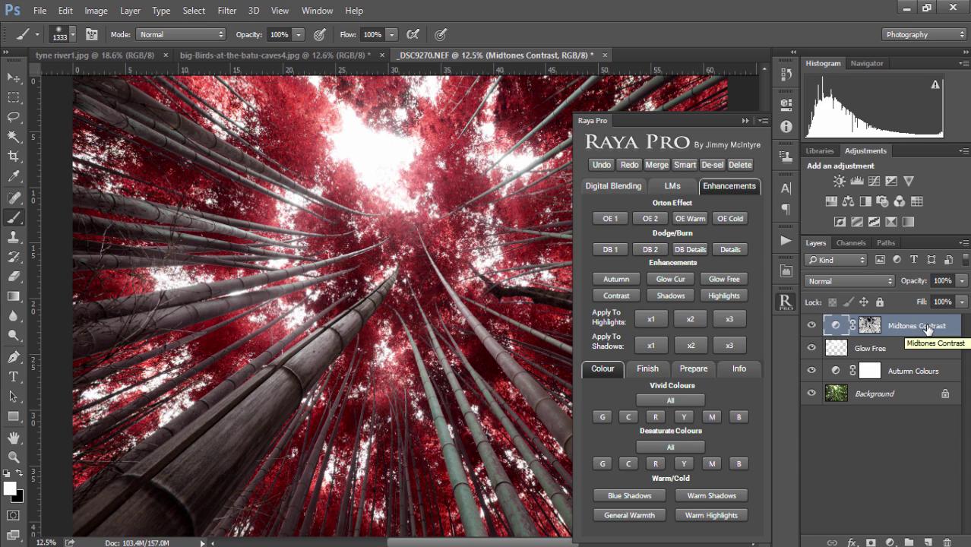
pyautogui.doubleClick(835, 327)
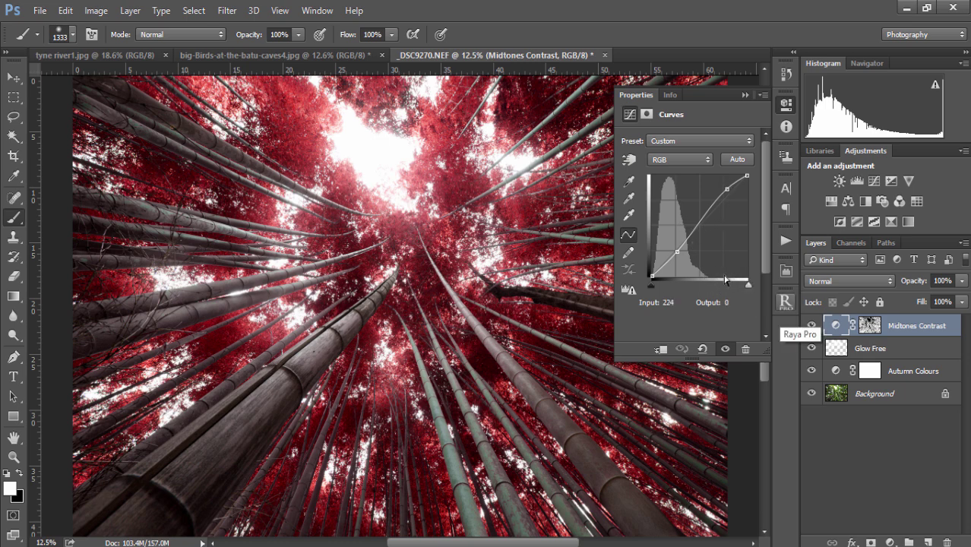
pyautogui.moveTo(725, 188); pyautogui.dragTo(726, 185)
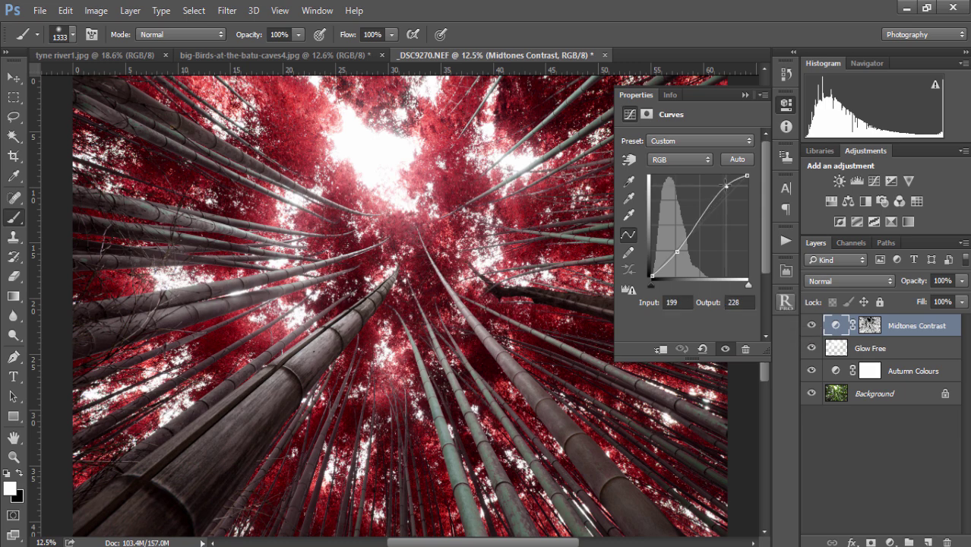
pyautogui.moveTo(679, 248); pyautogui.dragTo(676, 252)
pyautogui.click(746, 95)
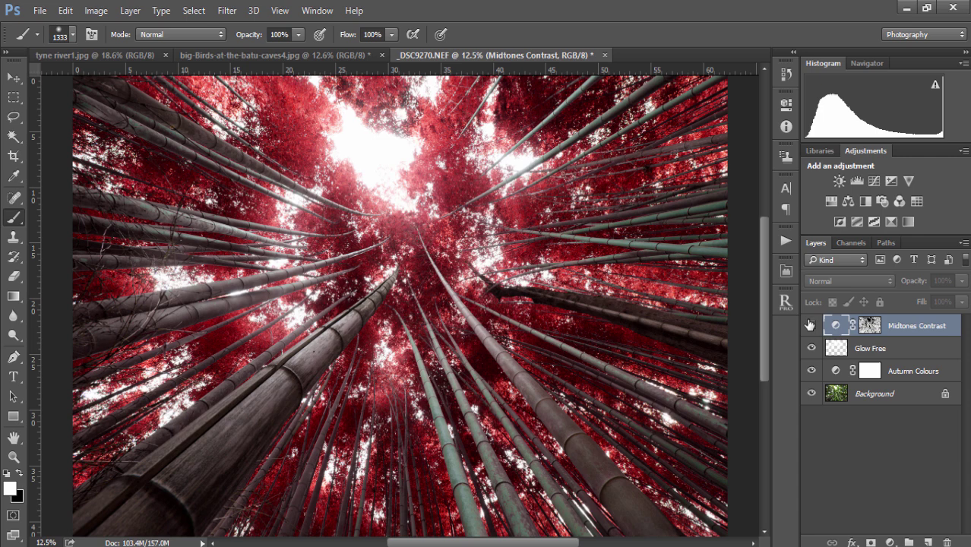
# Add a Protect Shadows layer from Raya Pro's Enhancements and toggle its visibility to compare
pyautogui.click(786, 301)
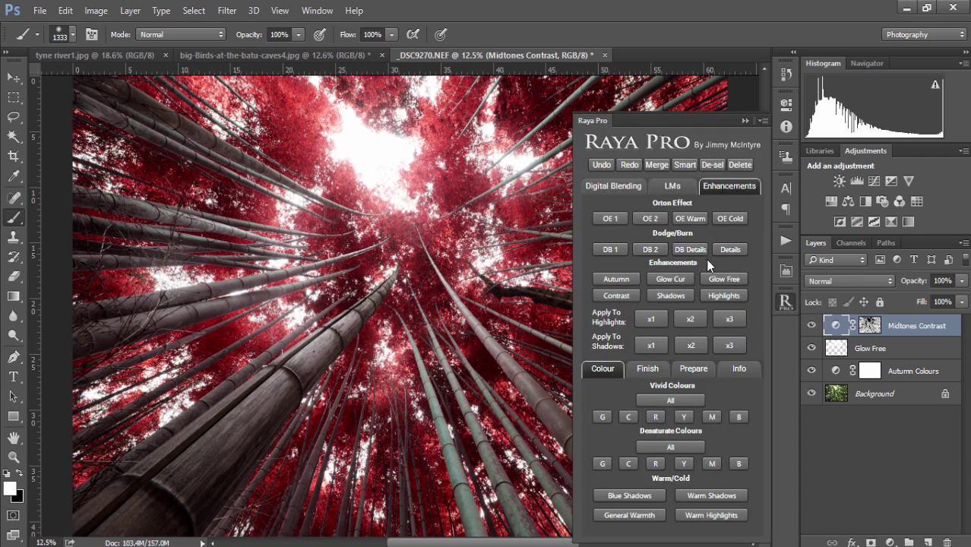
pyautogui.click(677, 295)
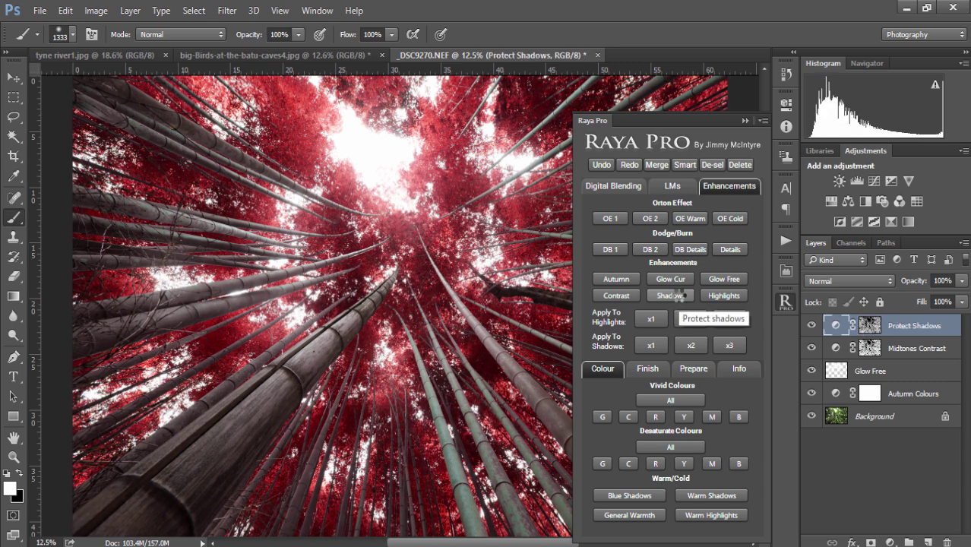
pyautogui.click(812, 325)
pyautogui.click(812, 325)
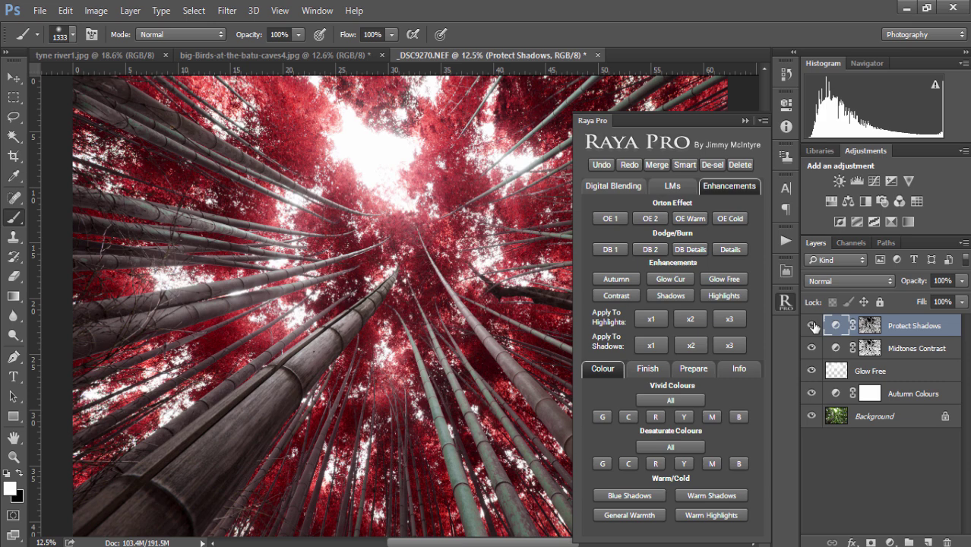
# Add a More Highlights layer and toggle its visibility to compare the effect
pyautogui.click(728, 297)
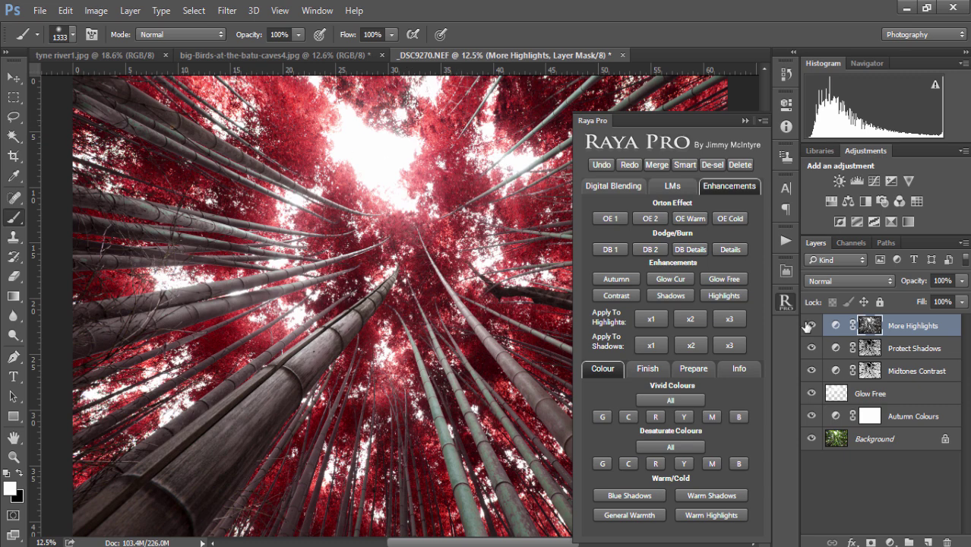
pyautogui.click(812, 325)
pyautogui.click(811, 325)
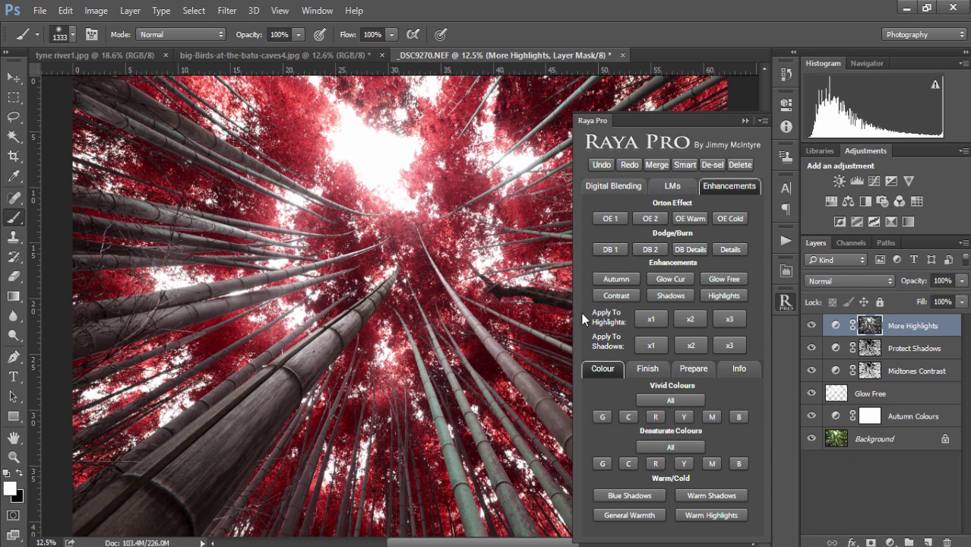